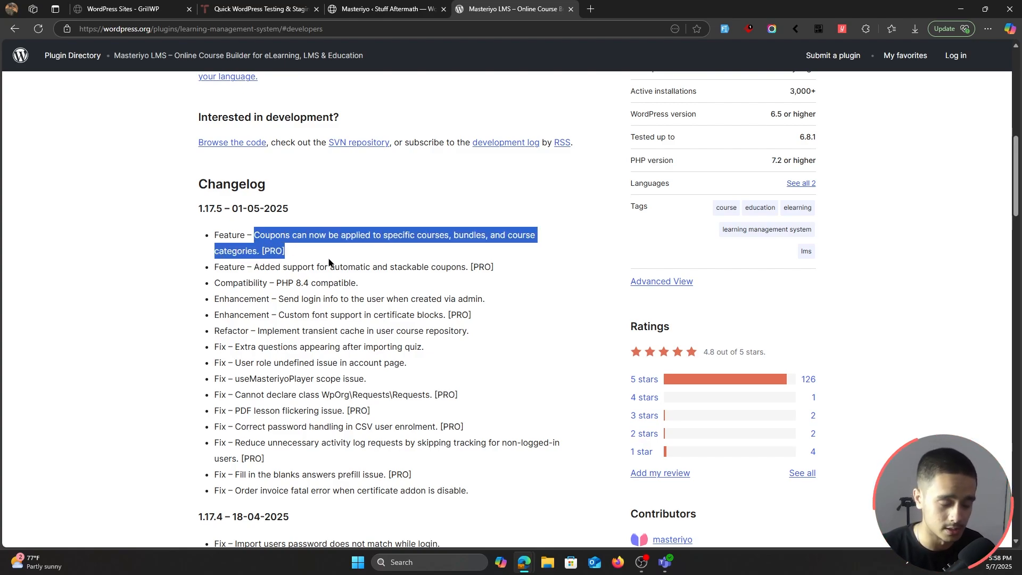
Step: Review the version 1.17.5 changelog entry about automatic and stackable coupons
{"action": "left_click", "coordinate": [256, 267]}
{"action": "left_click_drag", "start_coordinate": [256, 268], "coordinate": [507, 262]}
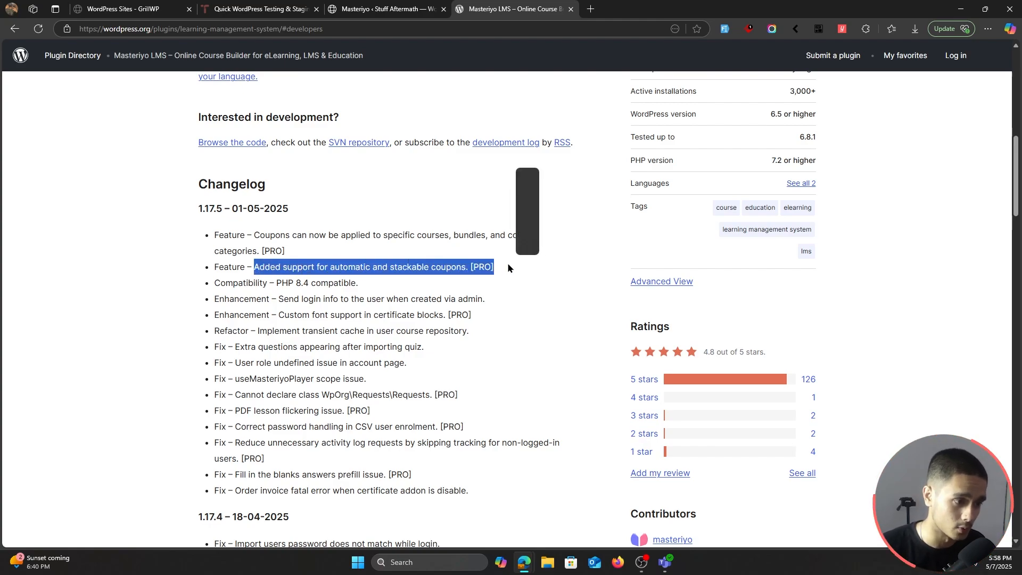
{"action": "left_click", "coordinate": [477, 276]}
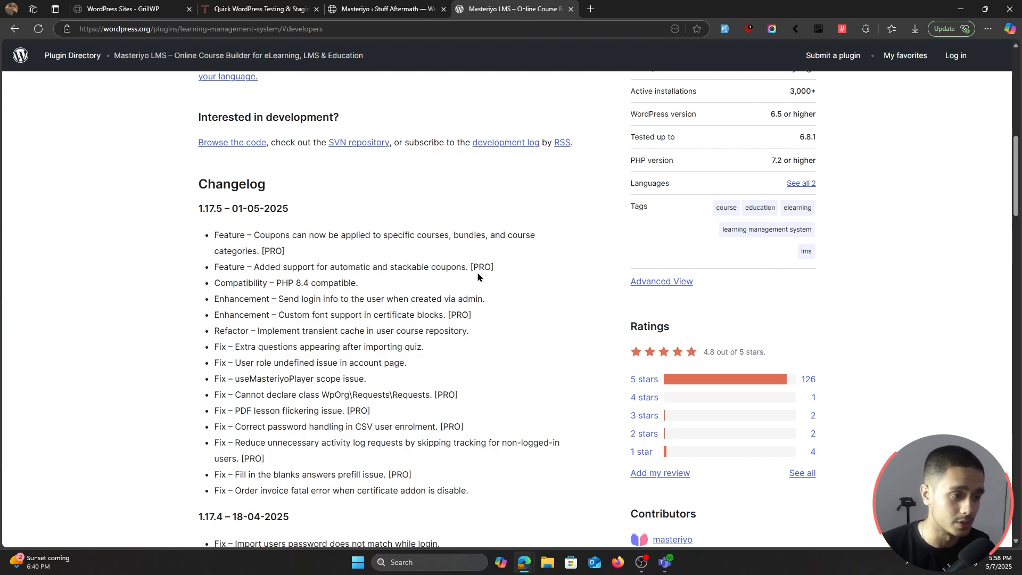
Step: Find the Coupons addon in the site's Masteriyo addons by searching for "coupons", and activate it
{"action": "left_click", "coordinate": [408, 10]}
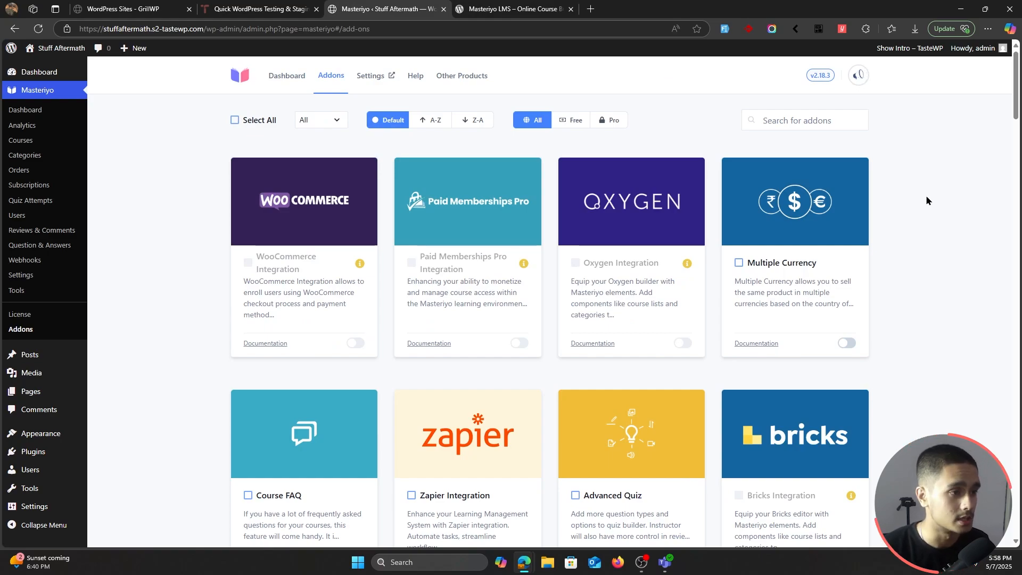
{"action": "left_click", "coordinate": [821, 124]}
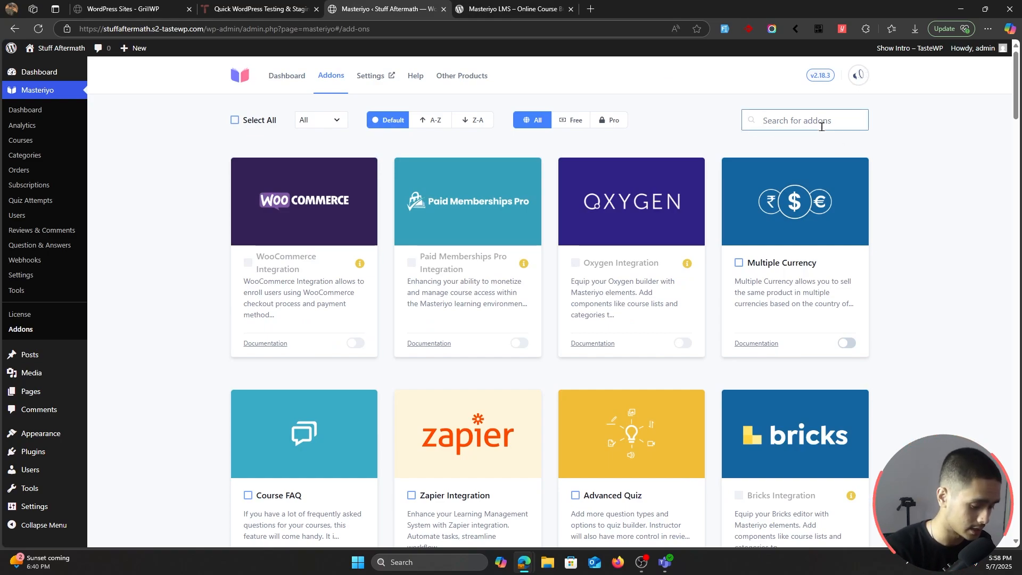
{"action": "type", "text": "coupons"}
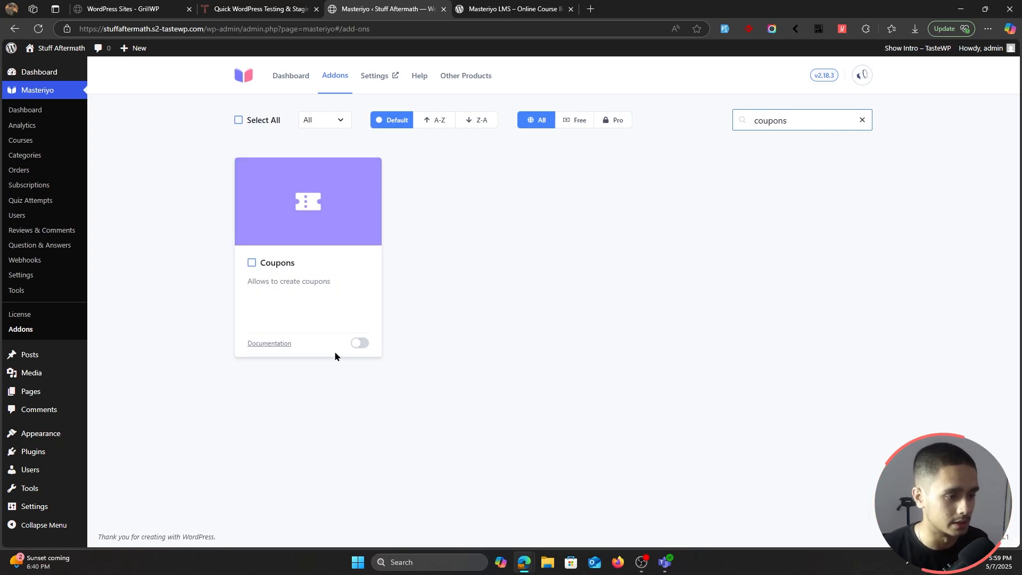
{"action": "left_click", "coordinate": [359, 342]}
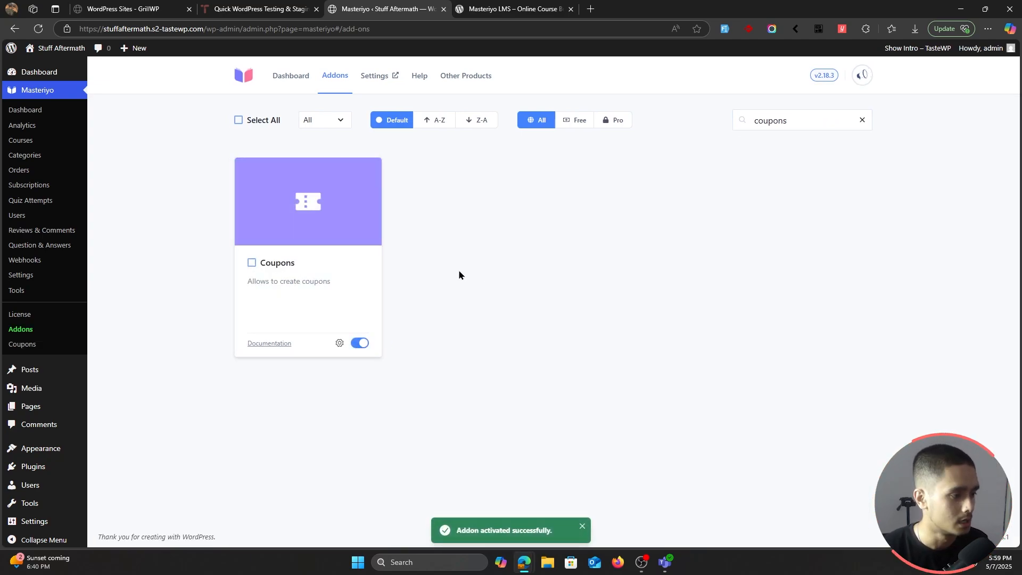
Step: Start a new Masteriyo coupon and set its method to Automatic
{"action": "left_click", "coordinate": [49, 346]}
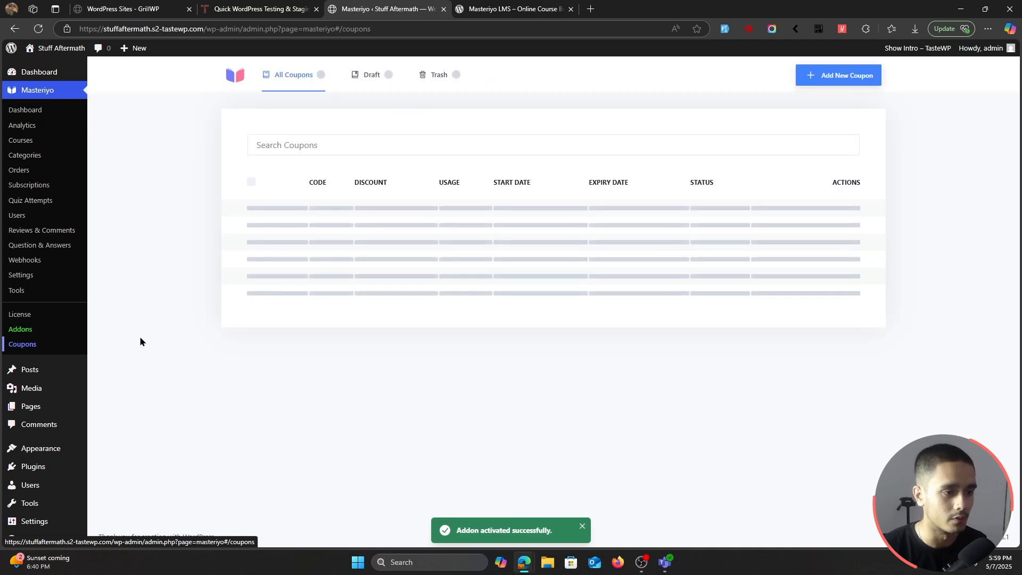
{"action": "left_click", "coordinate": [843, 85]}
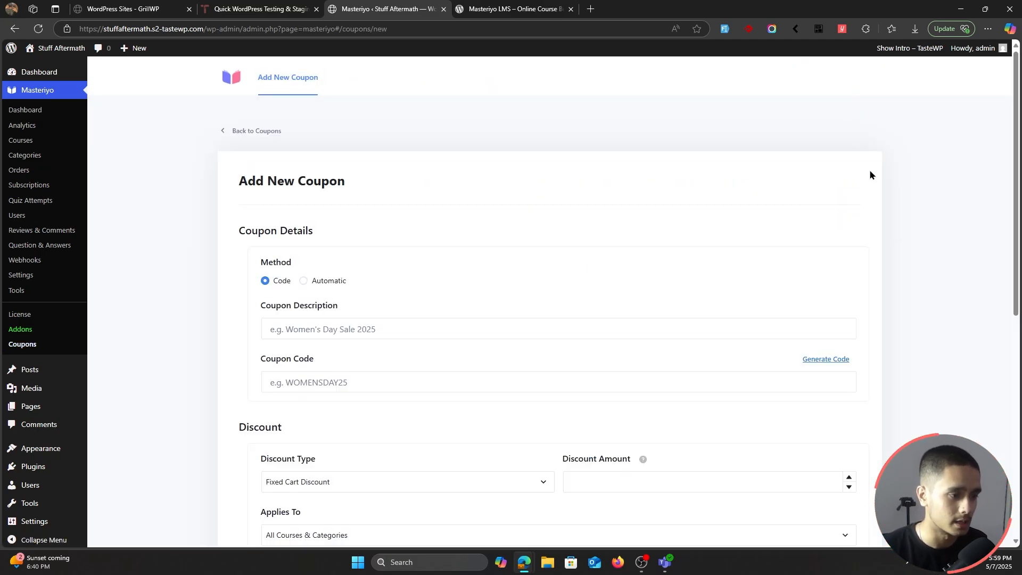
{"action": "scroll", "coordinate": [870, 171], "scroll_direction": "down", "scroll_amount": 2}
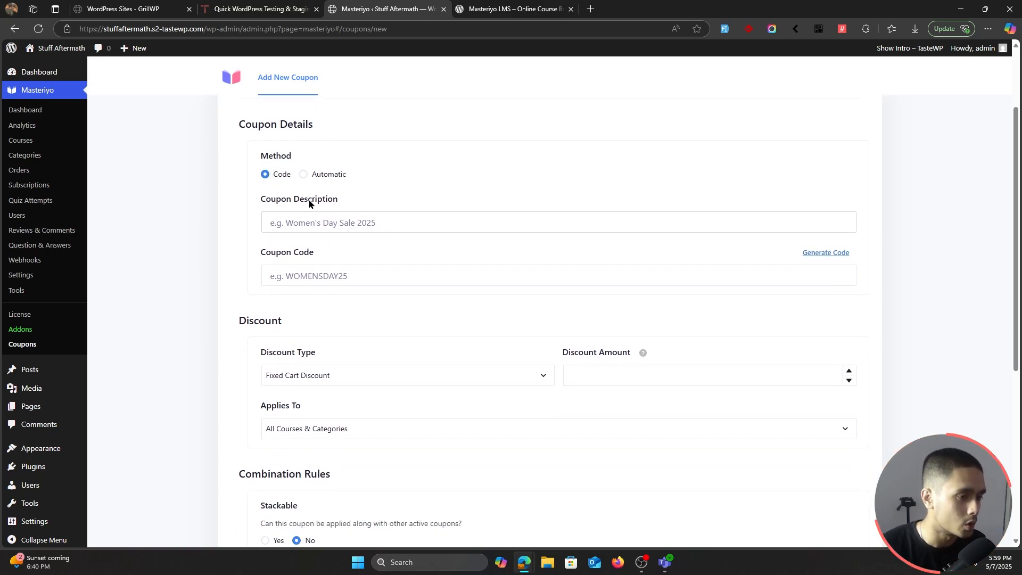
{"action": "left_click", "coordinate": [306, 176]}
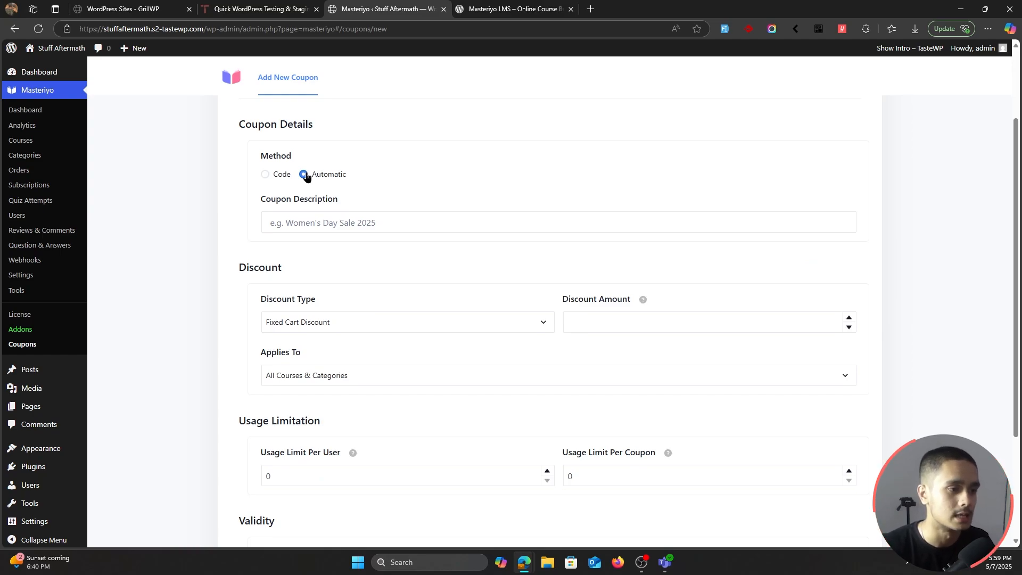
Step: Enter "Earlybird sale 10% off site wide" as the coupon description
{"action": "scroll", "coordinate": [404, 427], "scroll_direction": "down", "scroll_amount": 2}
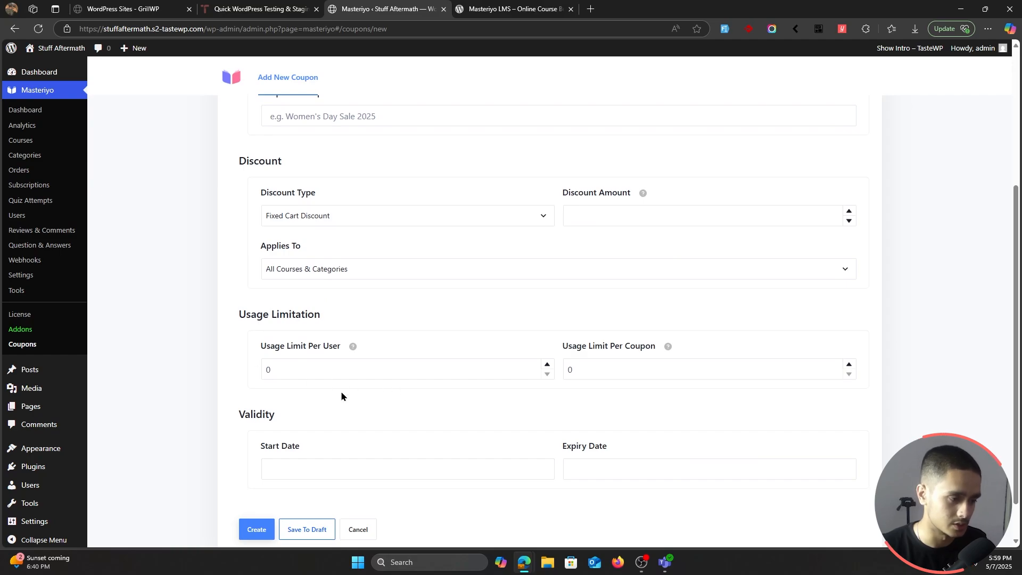
{"action": "scroll", "coordinate": [234, 394], "scroll_direction": "up", "scroll_amount": 4}
{"action": "scroll", "coordinate": [234, 400], "scroll_direction": "down", "scroll_amount": 2}
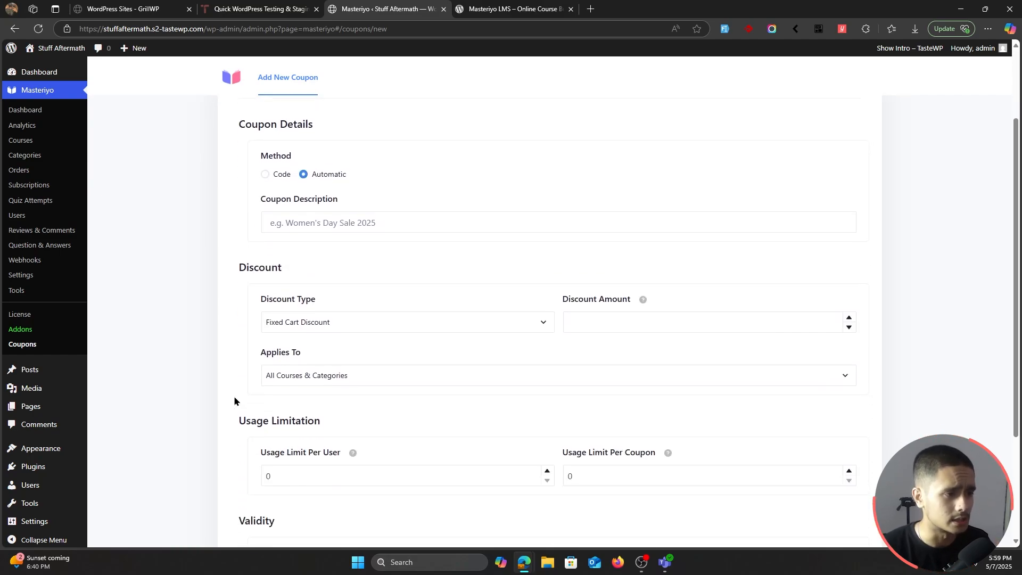
{"action": "left_click", "coordinate": [392, 226]}
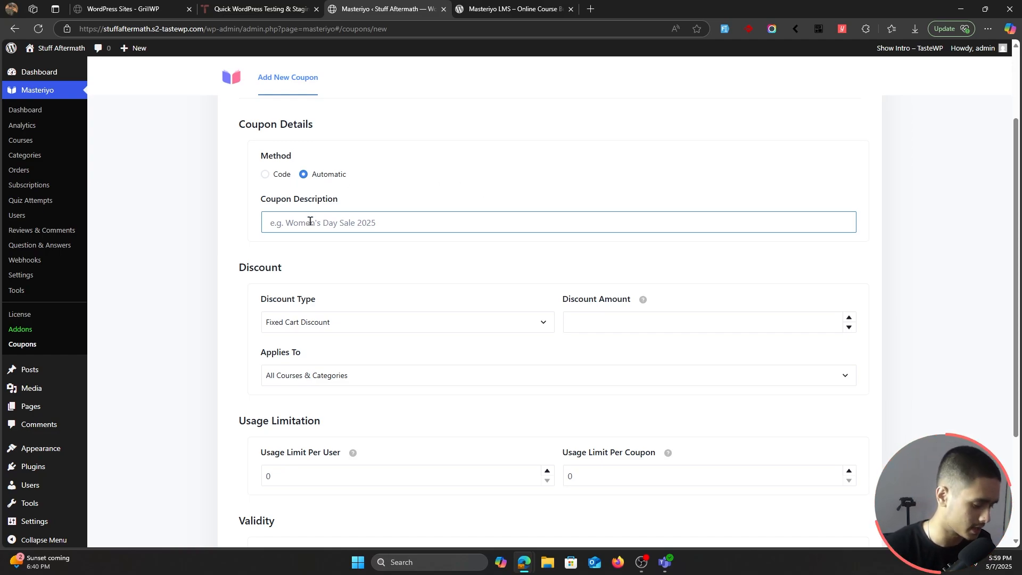
{"action": "type", "text": "Earlybird sale "}
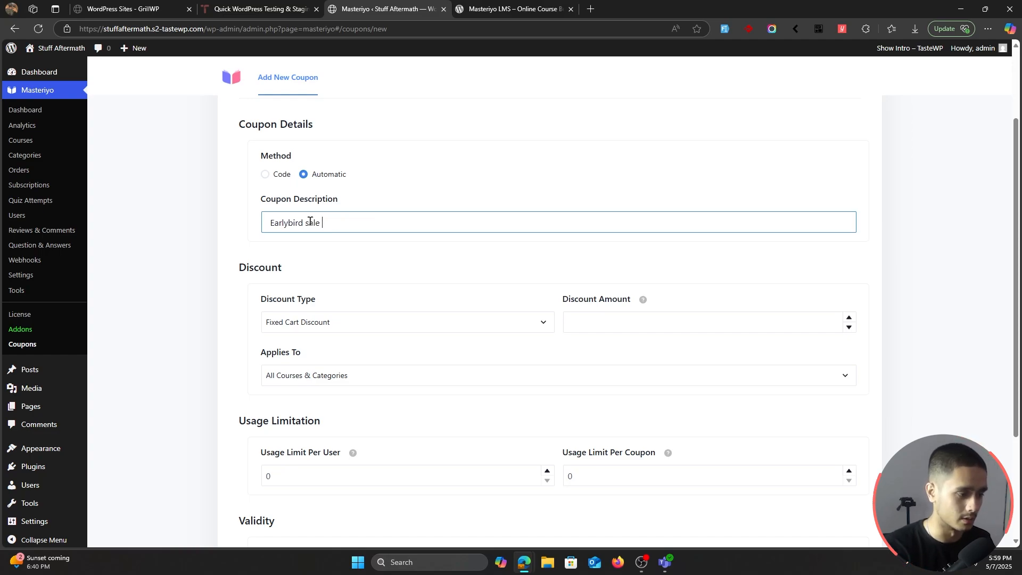
{"action": "type", "text": "10% off"}
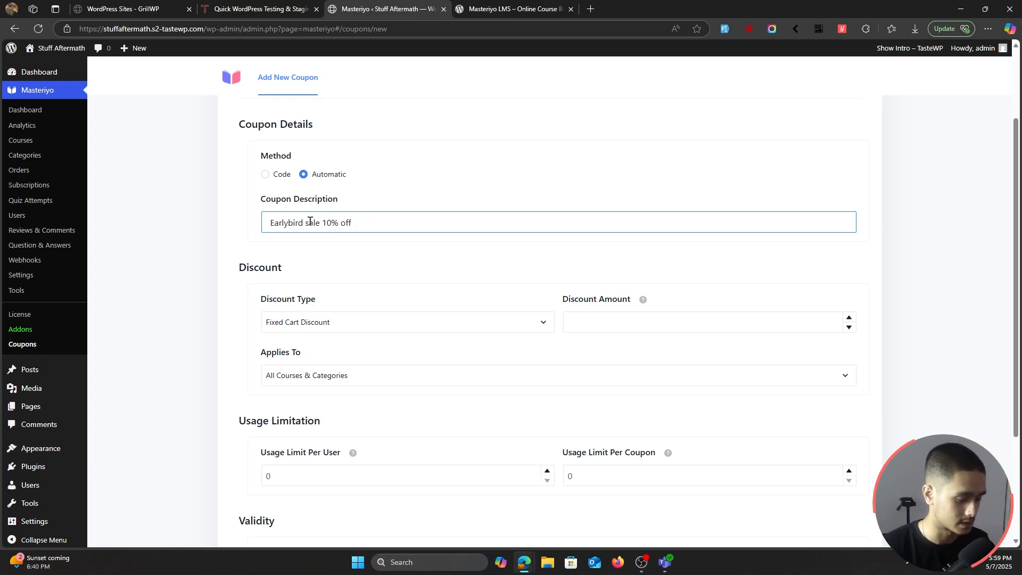
{"action": "type", "text": " site wide"}
{"action": "key", "text": "ctrl+a"}
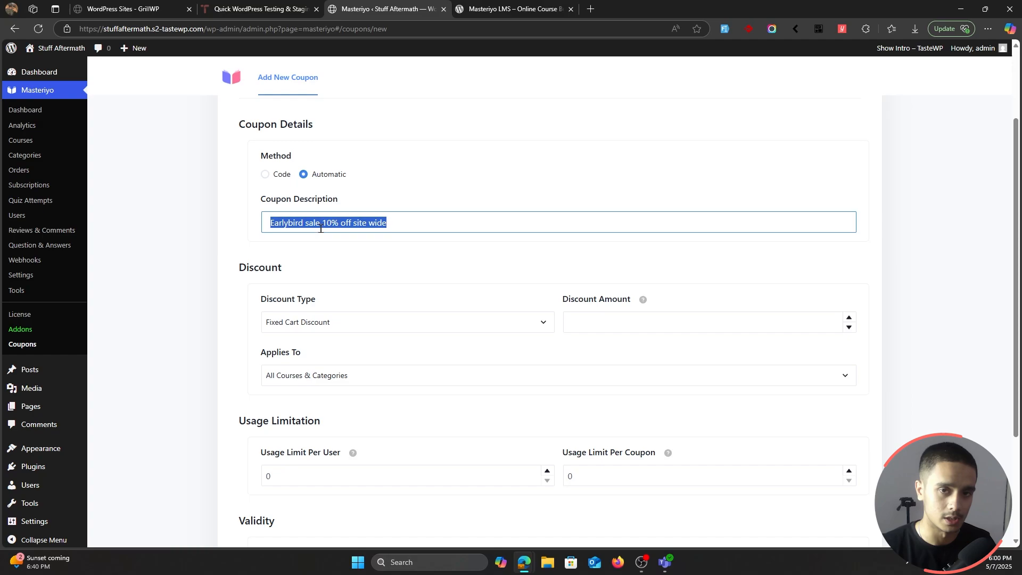
{"action": "left_click", "coordinate": [413, 232]}
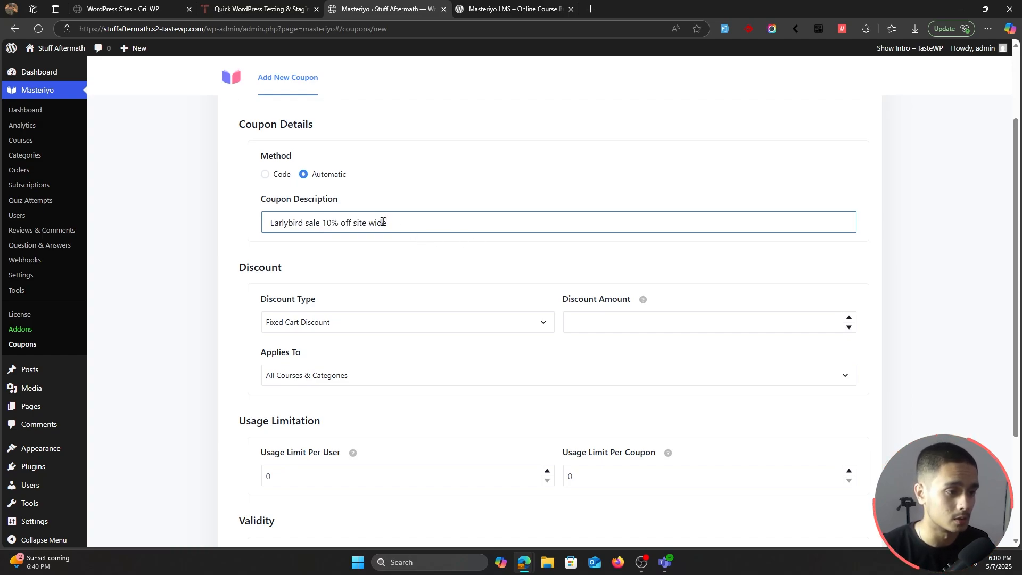
Step: Set the discount type to Percent Cart Discount with a discount percentage of 10
{"action": "scroll", "coordinate": [422, 227], "scroll_direction": "down", "scroll_amount": 2}
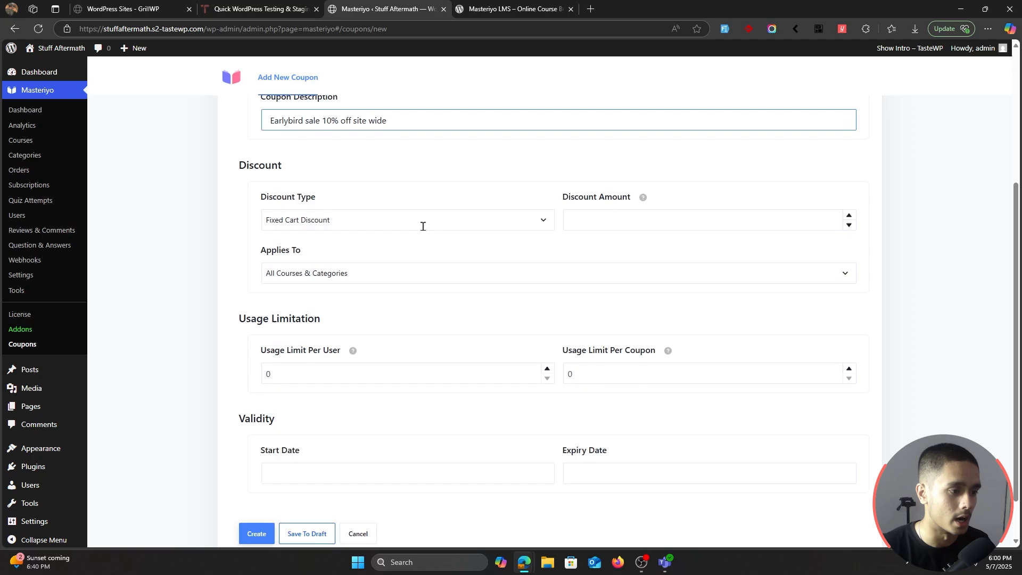
{"action": "left_click", "coordinate": [347, 219]}
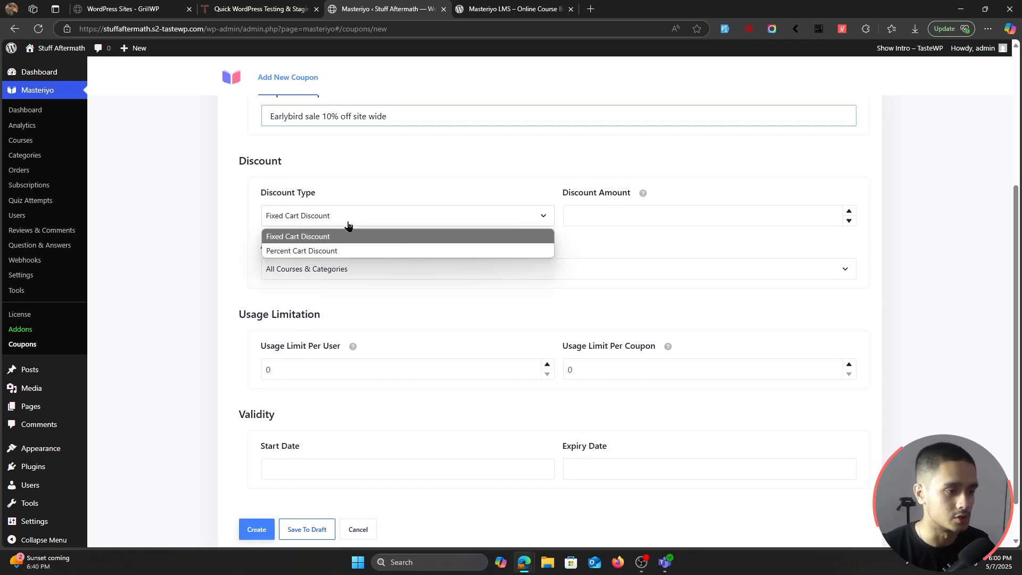
{"action": "left_click", "coordinate": [370, 256]}
{"action": "left_click", "coordinate": [611, 212]}
{"action": "type", "text": "10"}
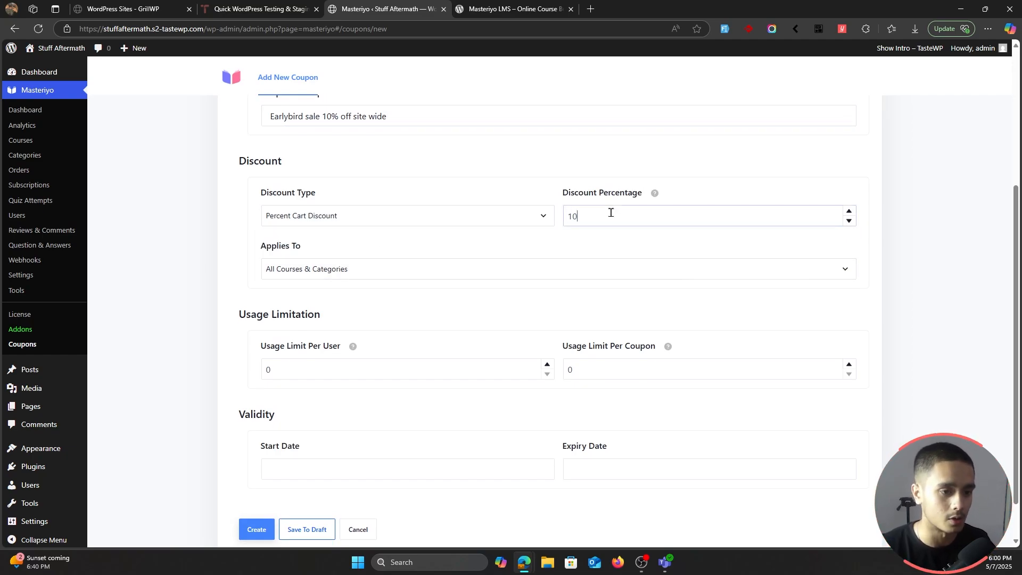
Step: Try the Fixed Cart Discount type, and return the discount type to Percent Cart Discount
{"action": "left_click", "coordinate": [497, 217]}
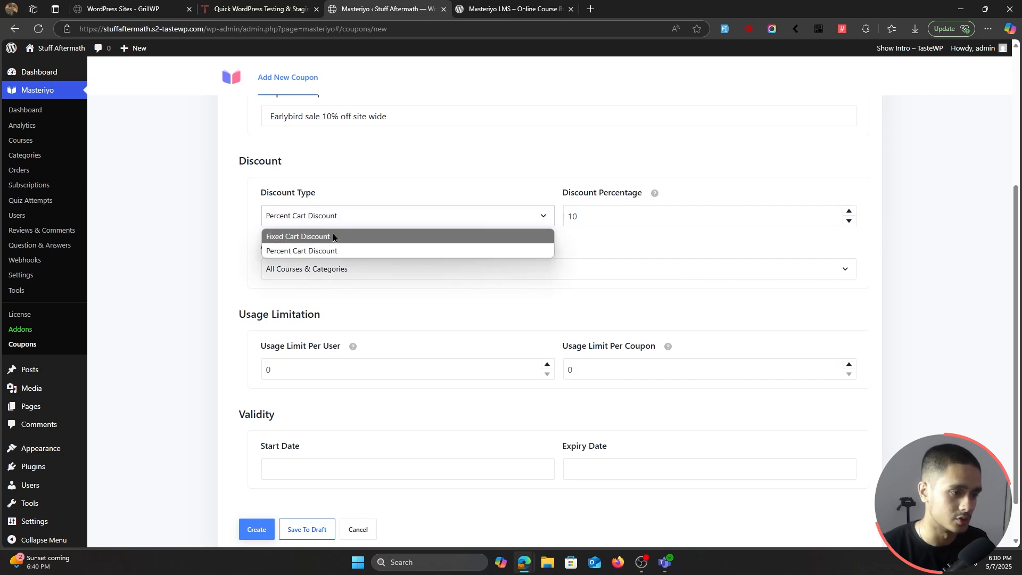
{"action": "left_click", "coordinate": [333, 234]}
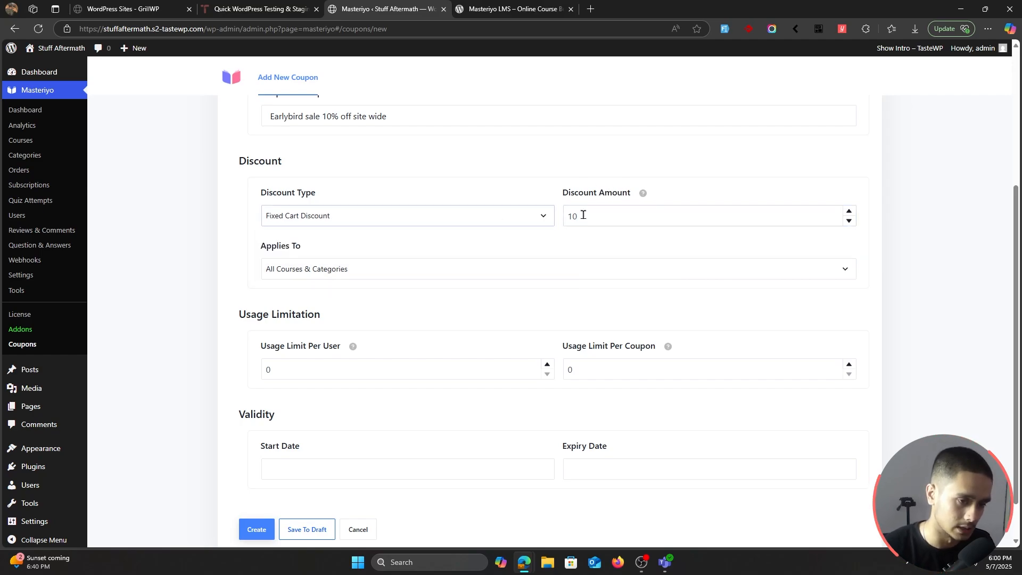
{"action": "left_click", "coordinate": [451, 224]}
{"action": "left_click", "coordinate": [339, 247]}
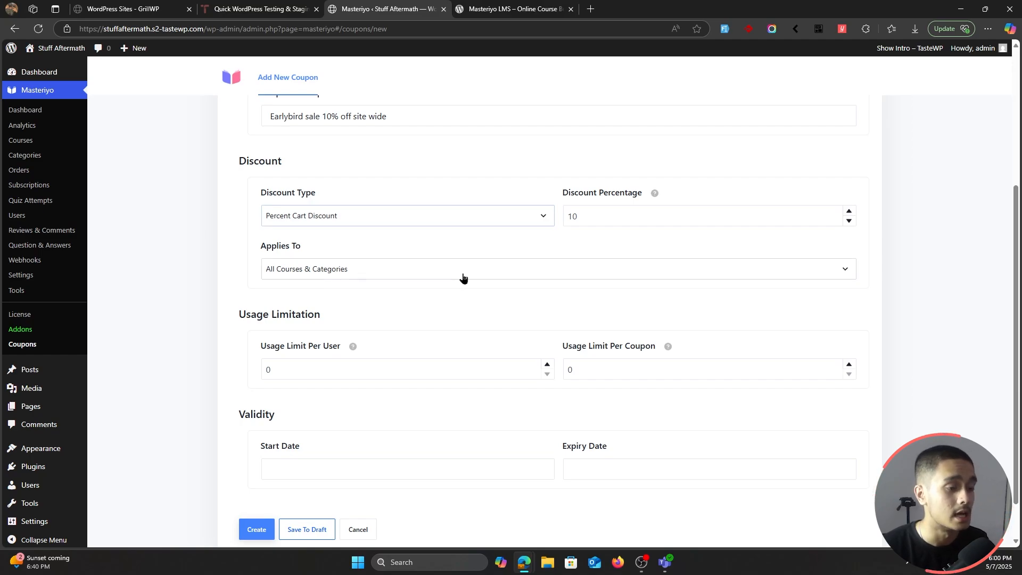
Step: Try applying the coupon to Specific Courses, open the course selection dialog and close it without choosing any course
{"action": "left_click", "coordinate": [358, 275]}
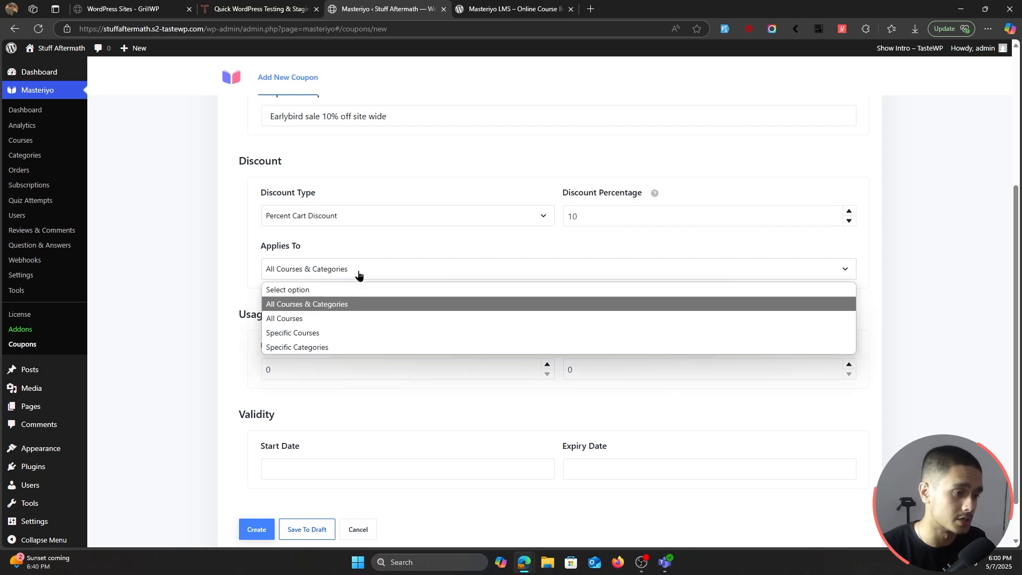
{"action": "left_click", "coordinate": [336, 335]}
{"action": "left_click", "coordinate": [297, 296]}
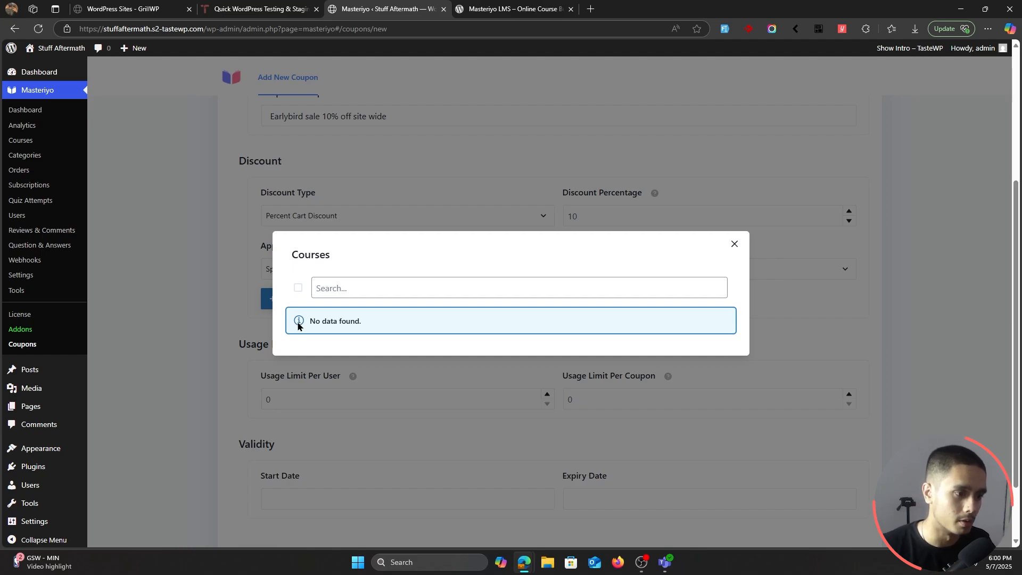
{"action": "left_click", "coordinate": [734, 244]}
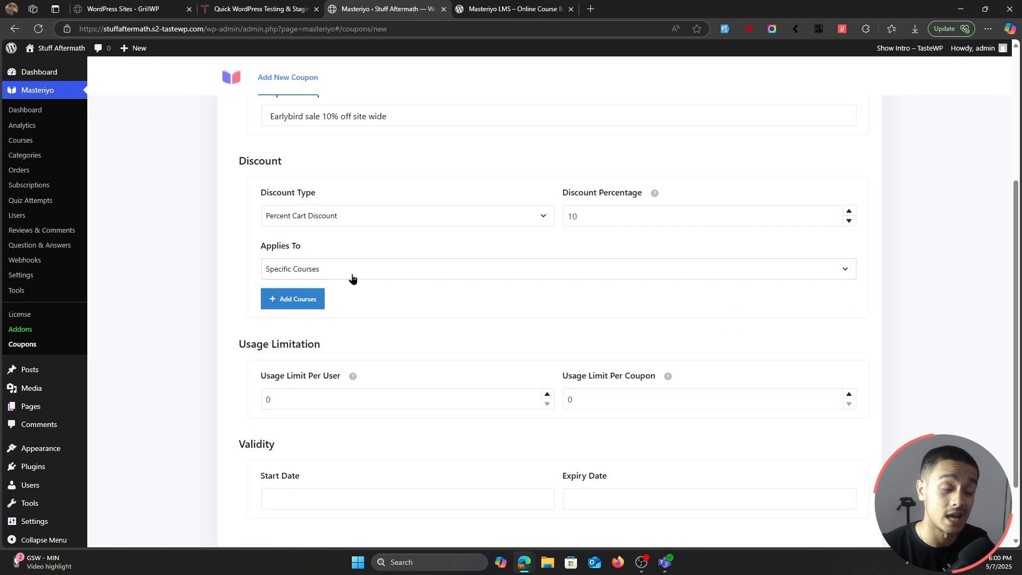
Step: Set the coupon's discount to apply to All Courses
{"action": "left_click", "coordinate": [352, 271]}
{"action": "left_click", "coordinate": [321, 316]}
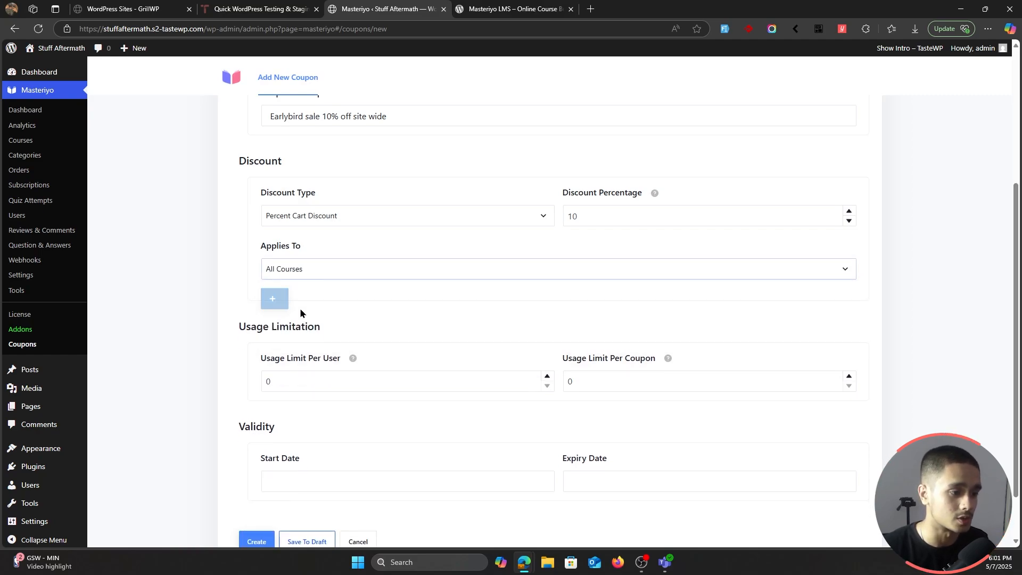
{"action": "scroll", "coordinate": [233, 285], "scroll_direction": "down", "scroll_amount": 2}
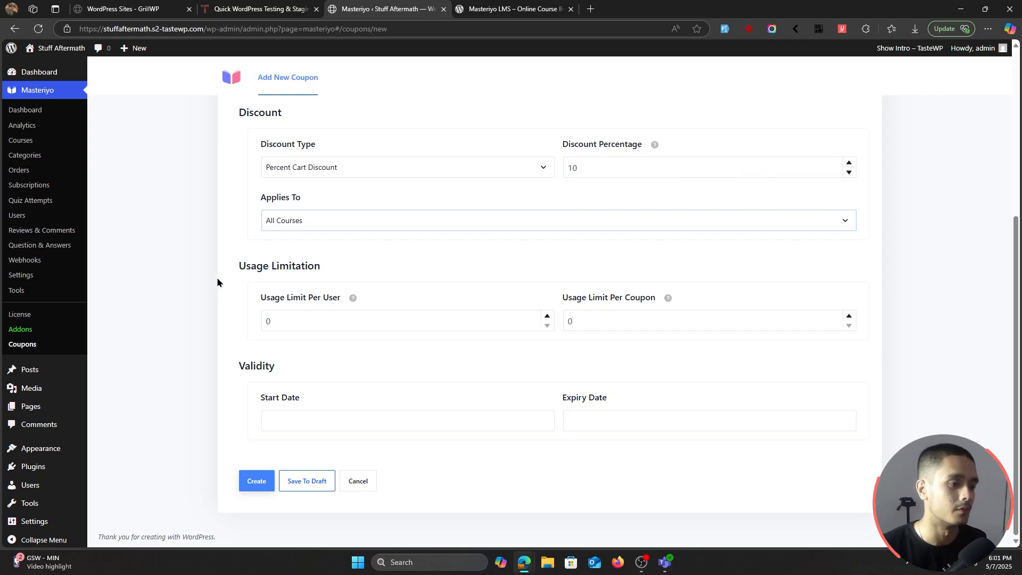
Step: Try usage limits per user of 1 and 2, and reset the limit to 0
{"action": "double_click", "coordinate": [268, 321]}
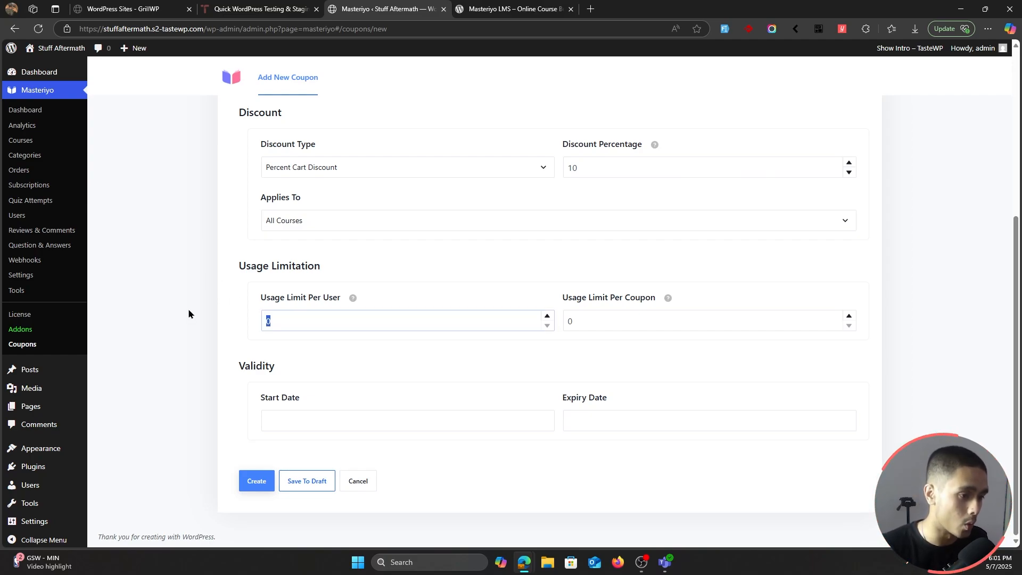
{"action": "type", "text": "1"}
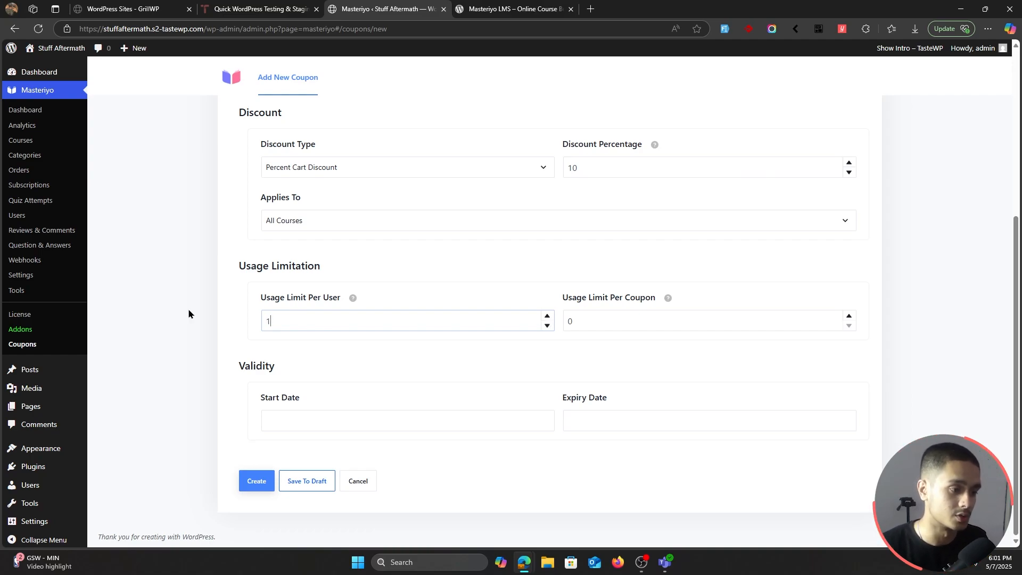
{"action": "key", "text": "BackSpace"}
{"action": "type", "text": "2"}
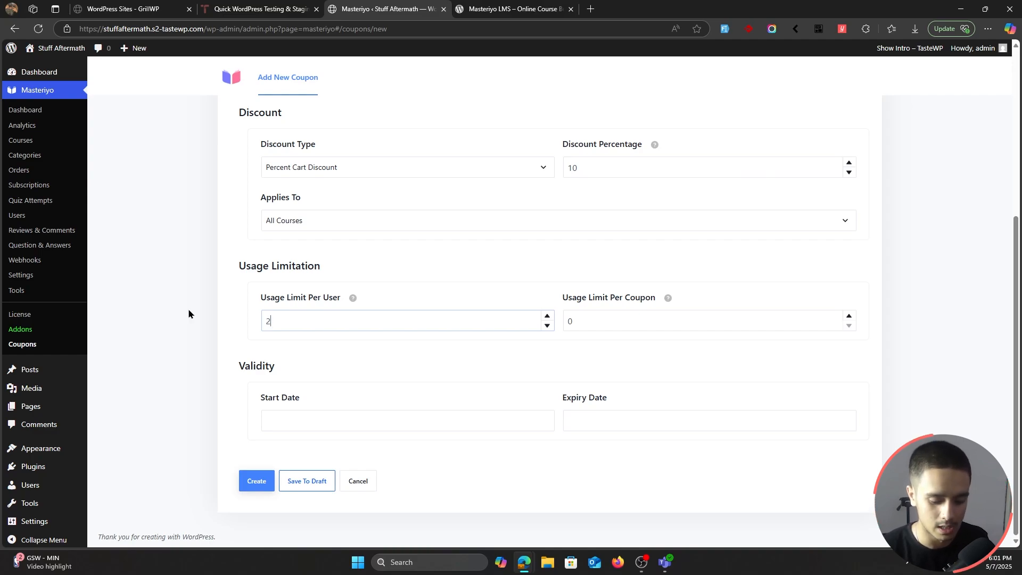
{"action": "key", "text": "BackSpace"}
{"action": "type", "text": "0"}
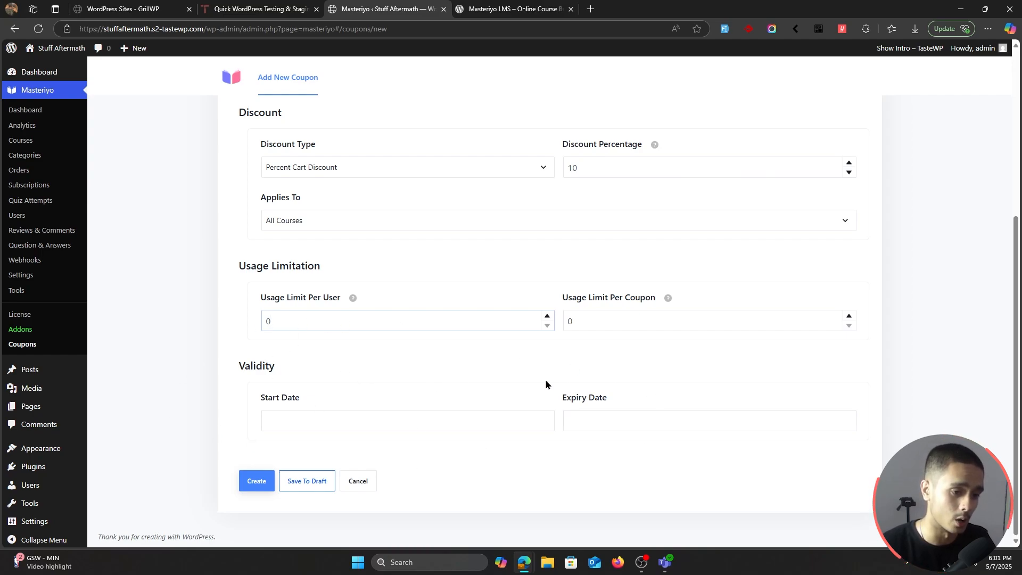
Step: Set the usage limit per user to 1 and the usage limit per coupon to 10
{"action": "left_click_drag", "start_coordinate": [288, 319], "coordinate": [132, 323]}
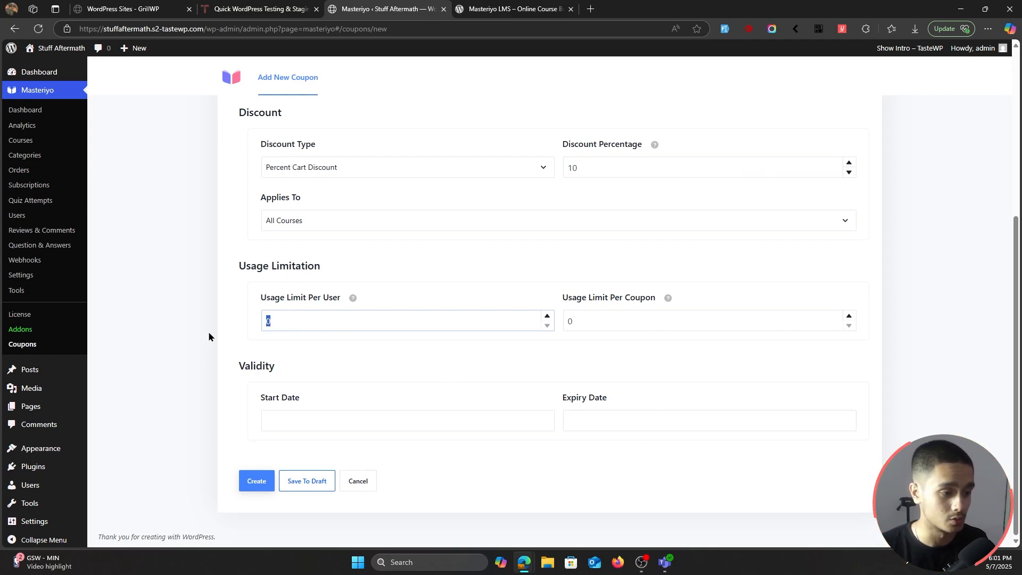
{"action": "type", "text": "1"}
{"action": "left_click_drag", "start_coordinate": [608, 320], "coordinate": [516, 340]}
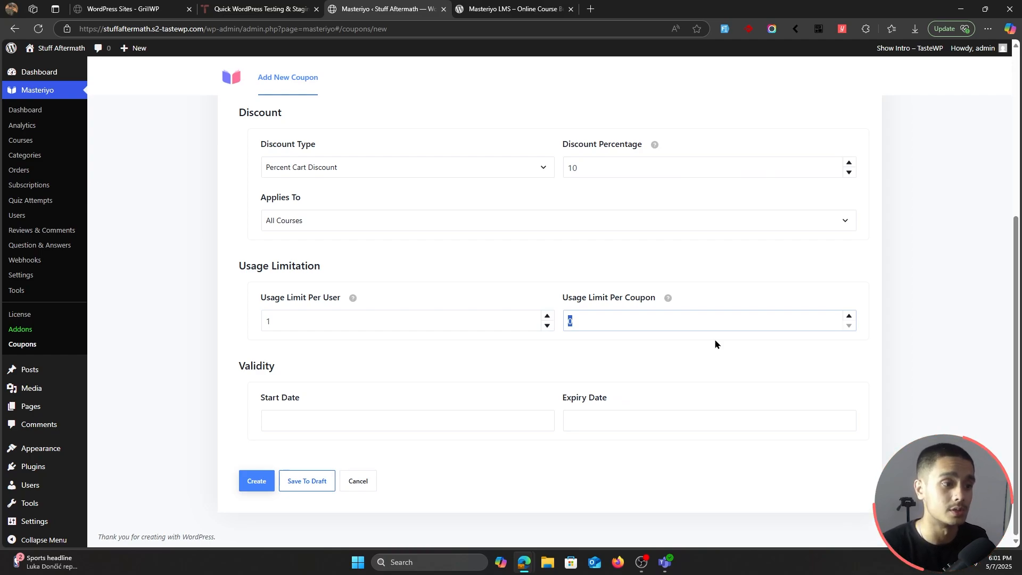
{"action": "type", "text": "10"}
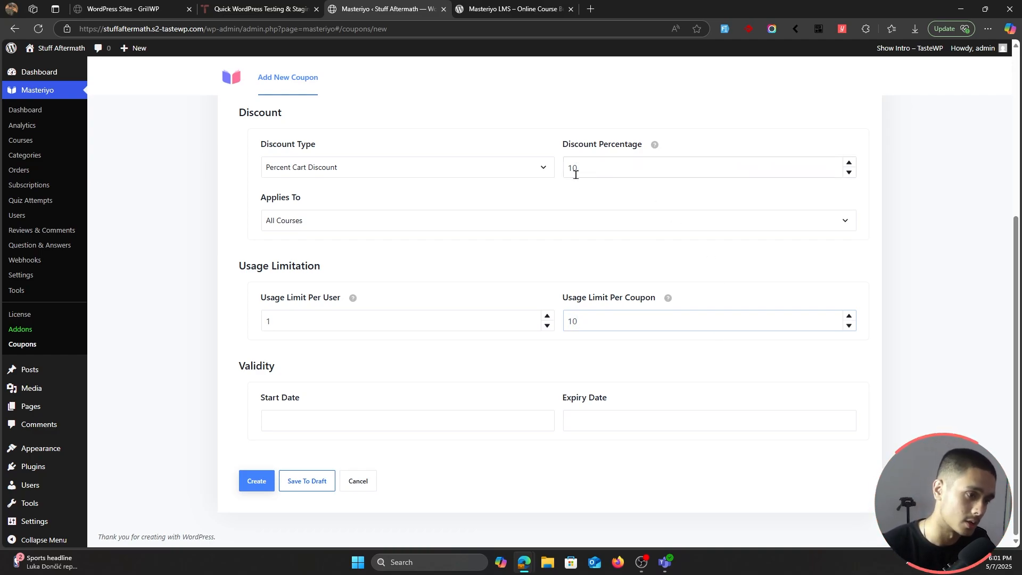
Step: Set the coupon's start date to May 1, 2025 and expiry date to May 10, 2025, and create the coupon
{"action": "left_click", "coordinate": [386, 423]}
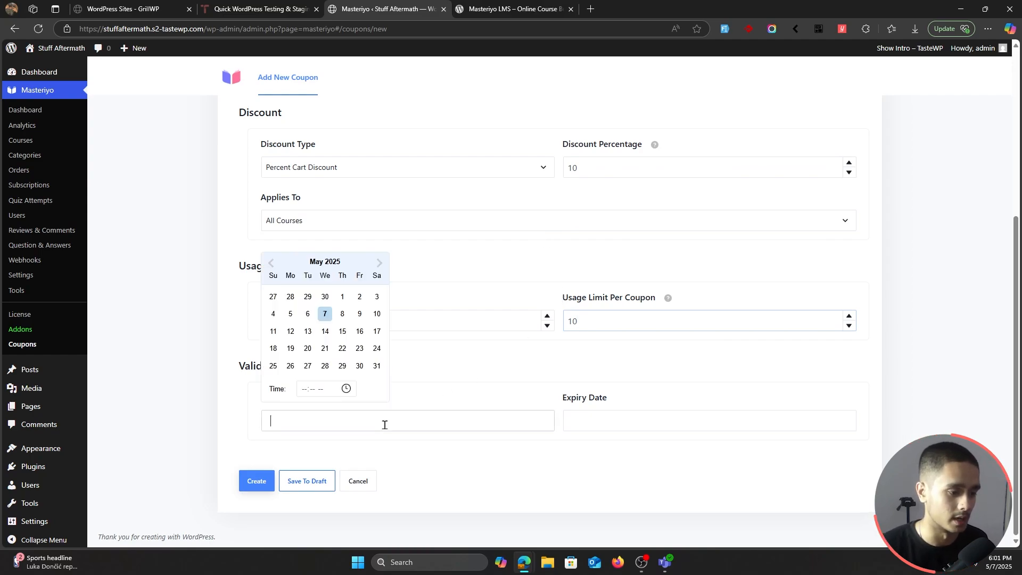
{"action": "left_click", "coordinate": [342, 299]}
{"action": "left_click", "coordinate": [600, 422]}
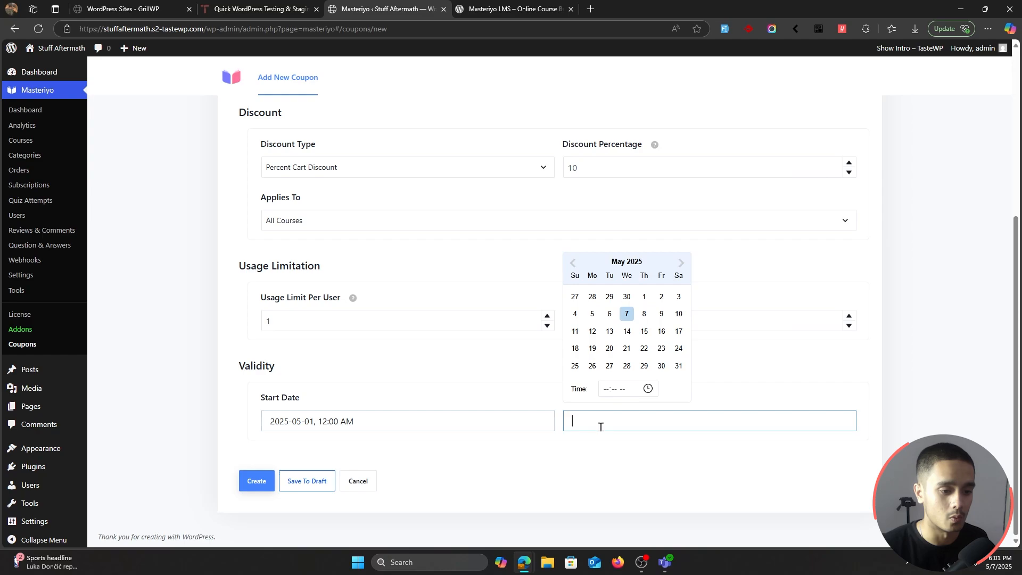
{"action": "left_click", "coordinate": [679, 314]}
{"action": "left_click", "coordinate": [257, 481]}
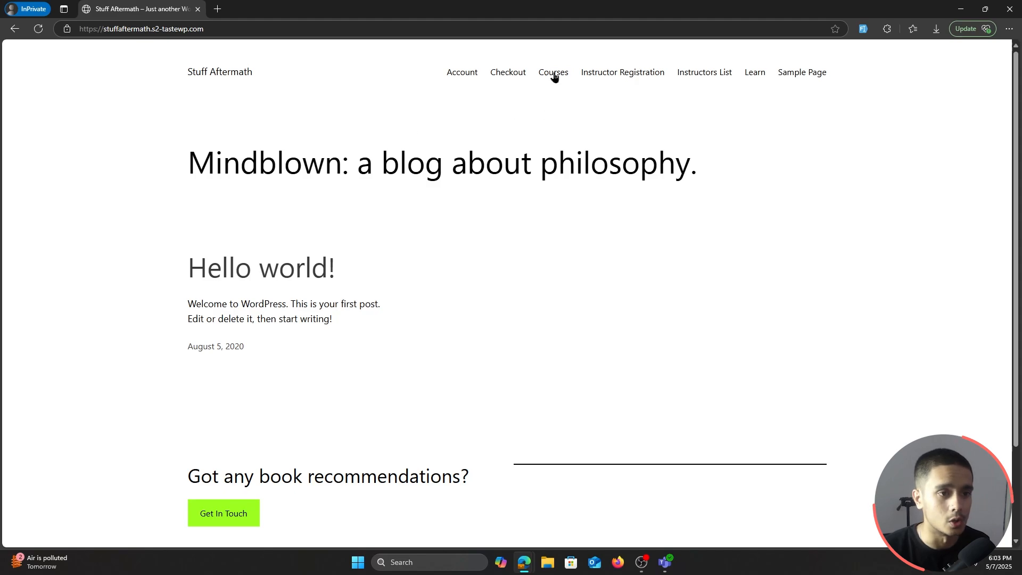
Step: Open Test Course from the public site's course list and review its price and overview
{"action": "left_click", "coordinate": [554, 72]}
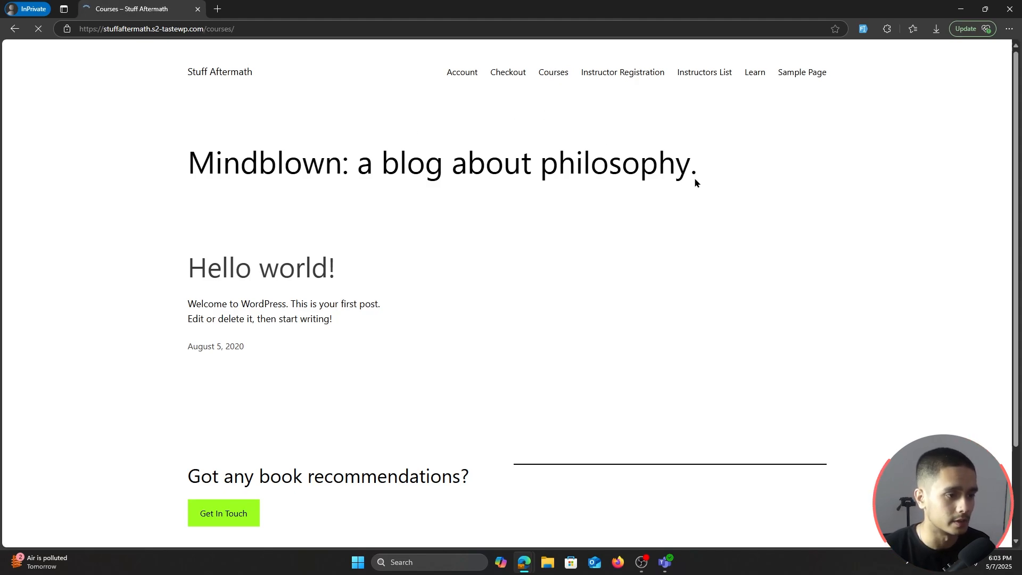
{"action": "scroll", "coordinate": [531, 308], "scroll_direction": "down", "scroll_amount": 2}
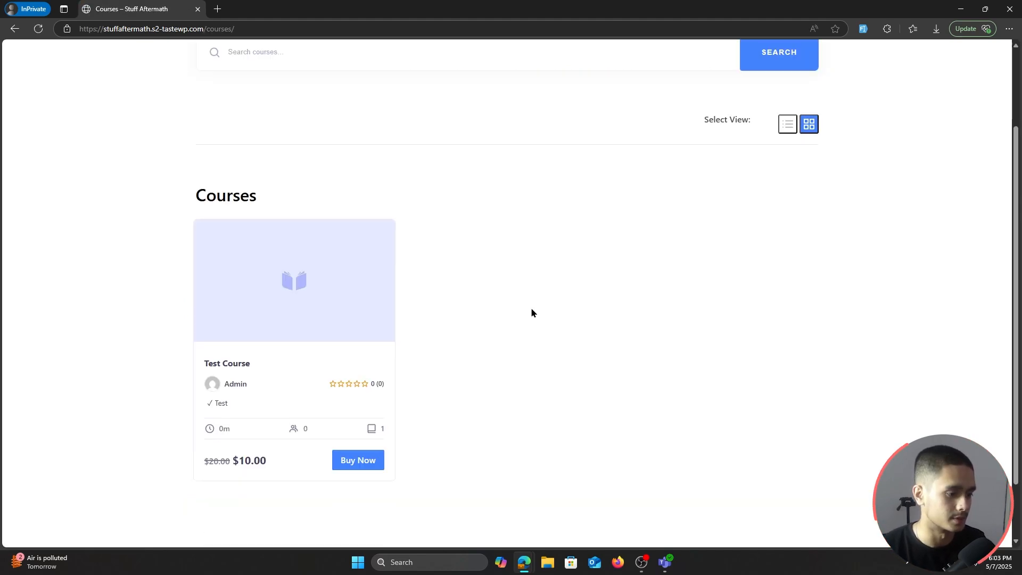
{"action": "left_click", "coordinate": [227, 363]}
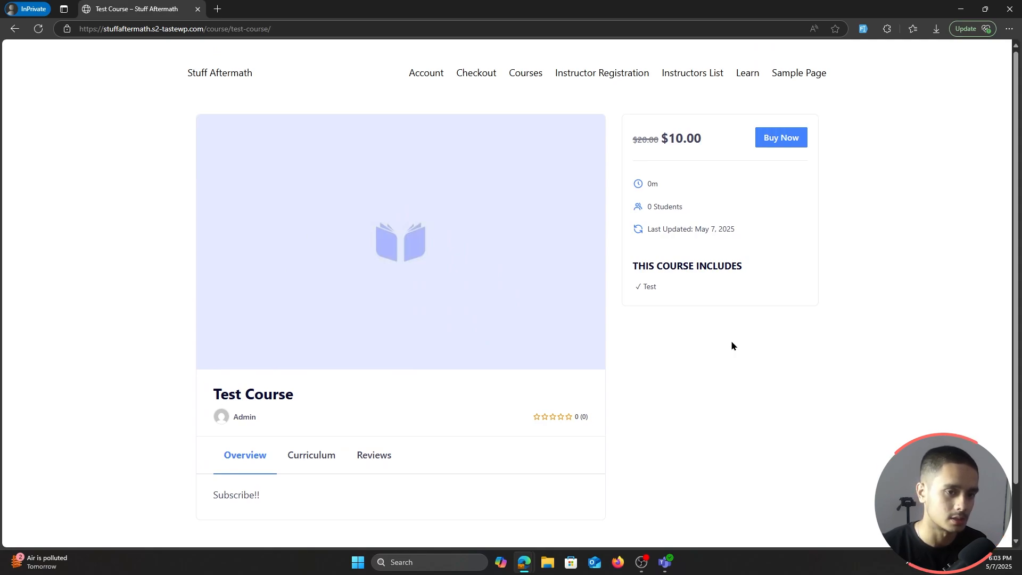
{"action": "scroll", "coordinate": [731, 346], "scroll_direction": "down", "scroll_amount": 1}
{"action": "left_click_drag", "start_coordinate": [260, 435], "coordinate": [212, 441]}
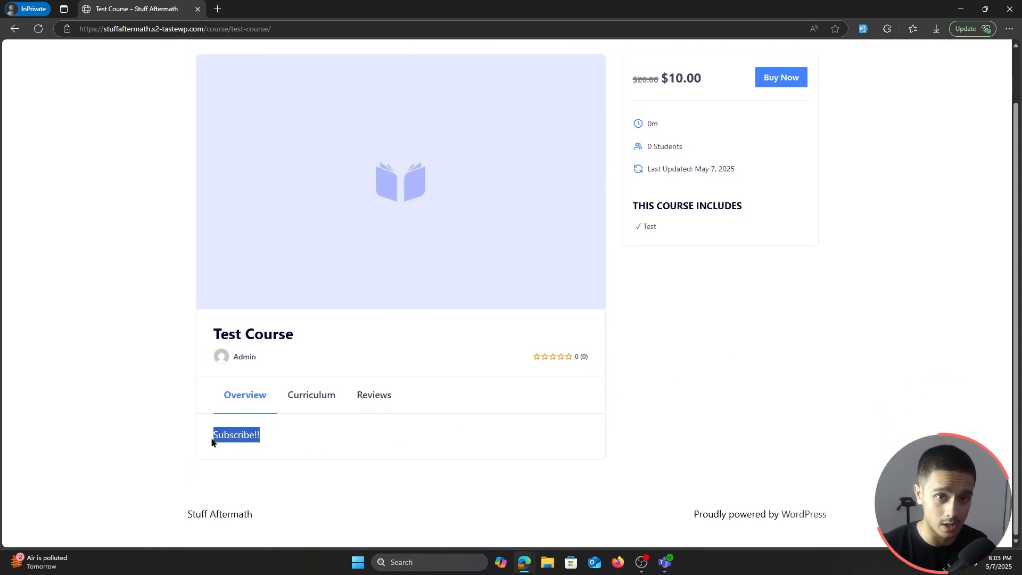
{"action": "left_click", "coordinate": [437, 453]}
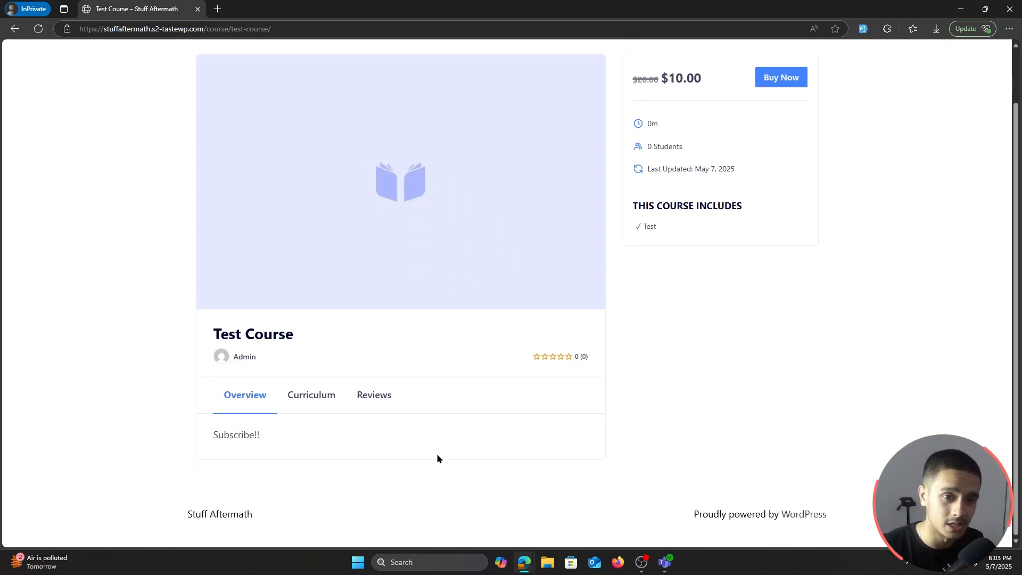
{"action": "scroll", "coordinate": [437, 453], "scroll_direction": "up", "scroll_amount": 1}
Step: Start buying Test Course and examine the automatic coupon's discount in the checkout order summary
{"action": "left_click", "coordinate": [787, 147]}
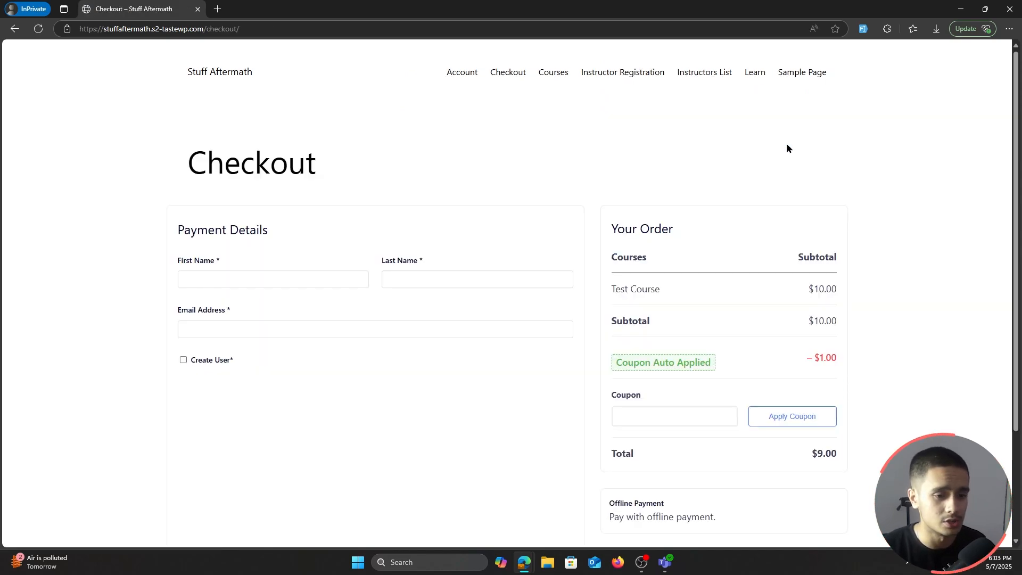
{"action": "scroll", "coordinate": [600, 162], "scroll_direction": "down", "scroll_amount": 1}
{"action": "left_click_drag", "start_coordinate": [736, 314], "coordinate": [615, 314]}
{"action": "left_click", "coordinate": [918, 306]}
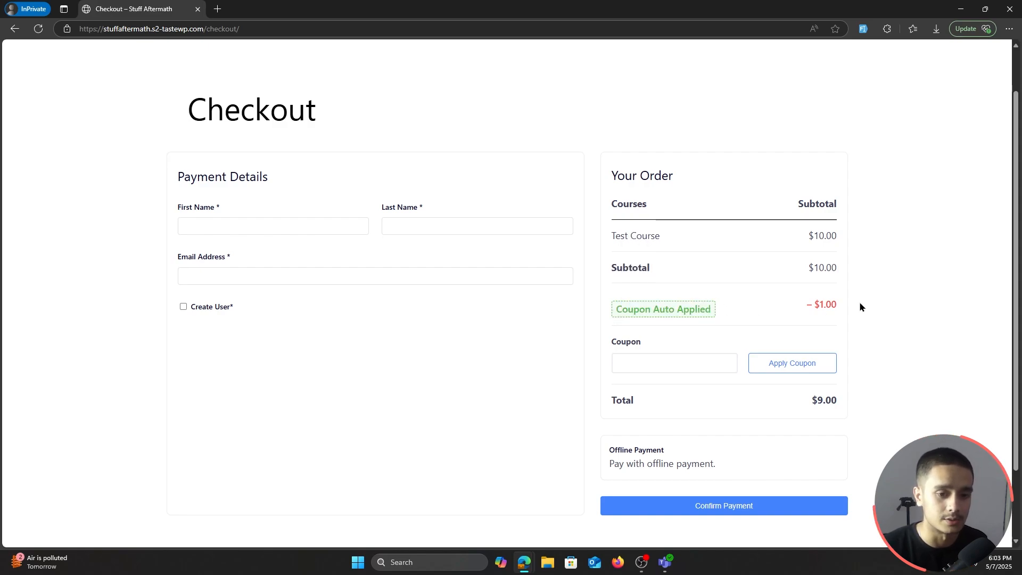
{"action": "left_click_drag", "start_coordinate": [860, 307], "coordinate": [804, 309]}
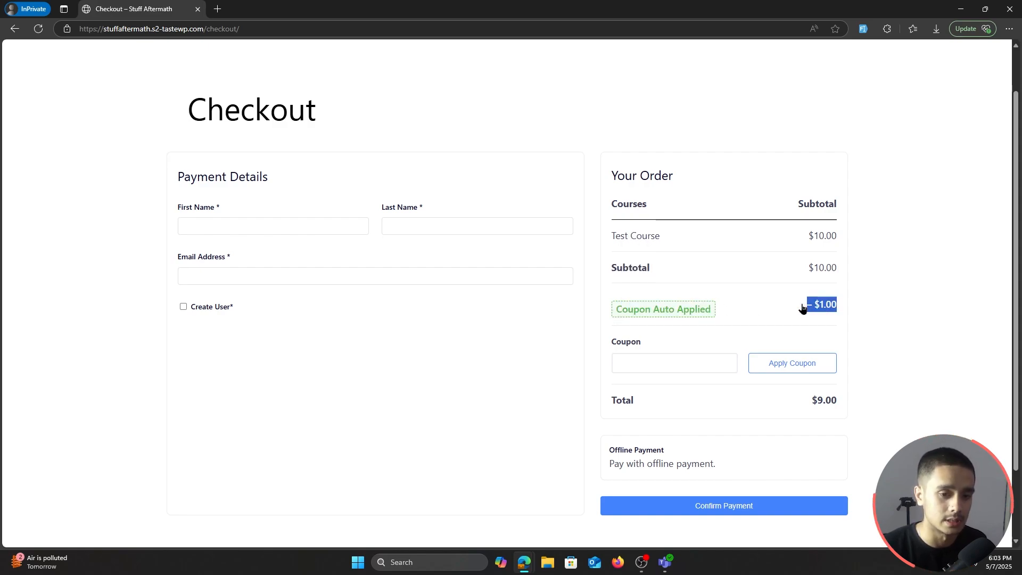
{"action": "left_click", "coordinate": [899, 307]}
{"action": "left_click_drag", "start_coordinate": [866, 304], "coordinate": [614, 311]}
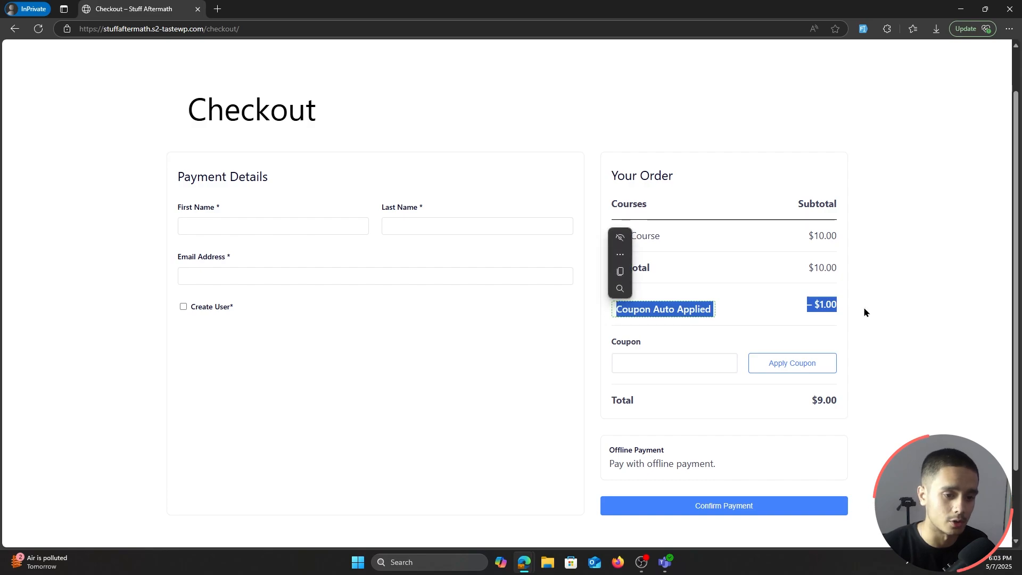
{"action": "left_click", "coordinate": [872, 307]}
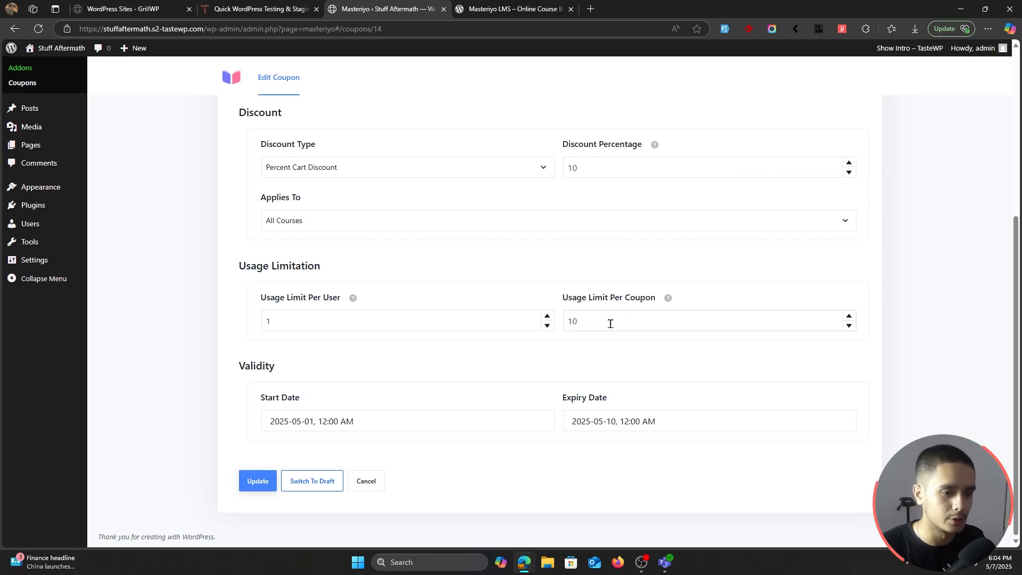
Step: Check the automatic coupon's usage limit per coupon, return to the coupon list and start adding a new coupon
{"action": "left_click_drag", "start_coordinate": [606, 323], "coordinate": [504, 319]}
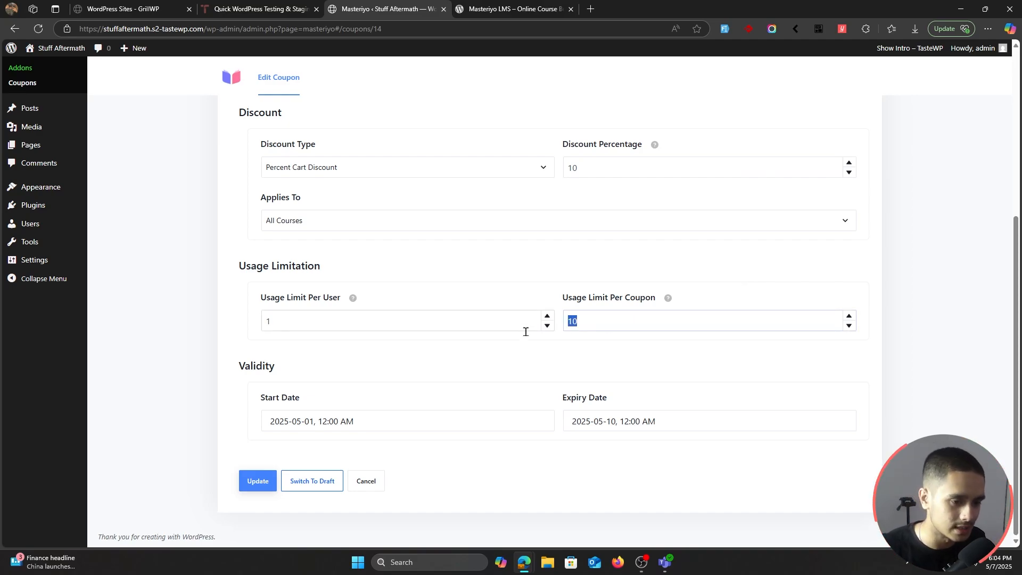
{"action": "left_click", "coordinate": [631, 362]}
{"action": "scroll", "coordinate": [556, 372], "scroll_direction": "up", "scroll_amount": 5}
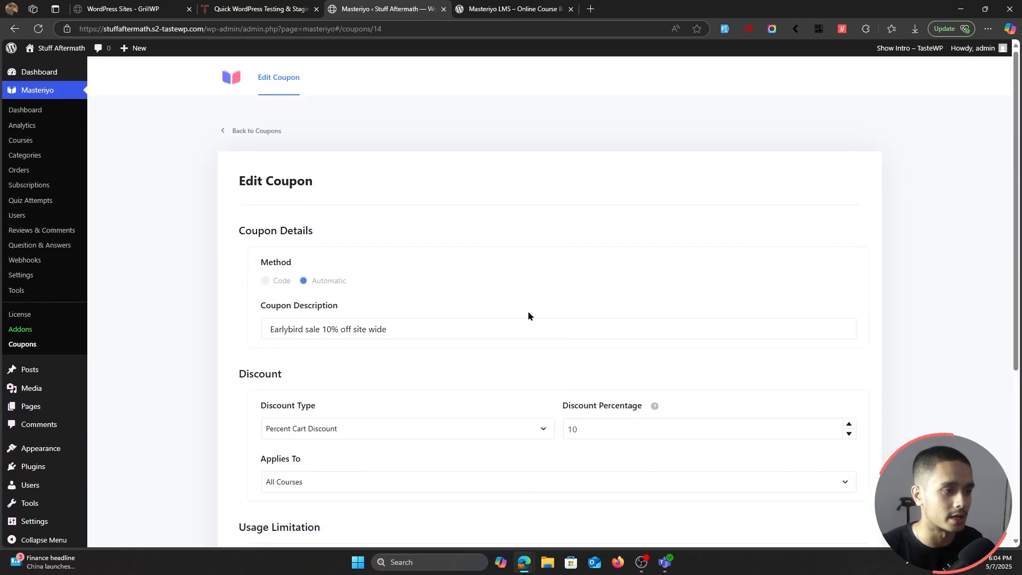
{"action": "left_click", "coordinate": [264, 133]}
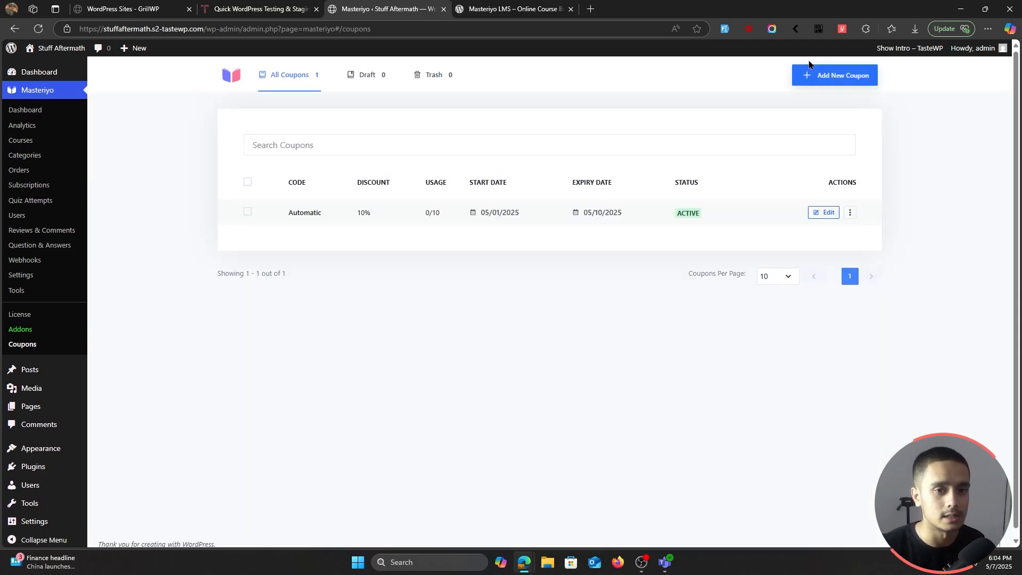
{"action": "left_click", "coordinate": [825, 79]}
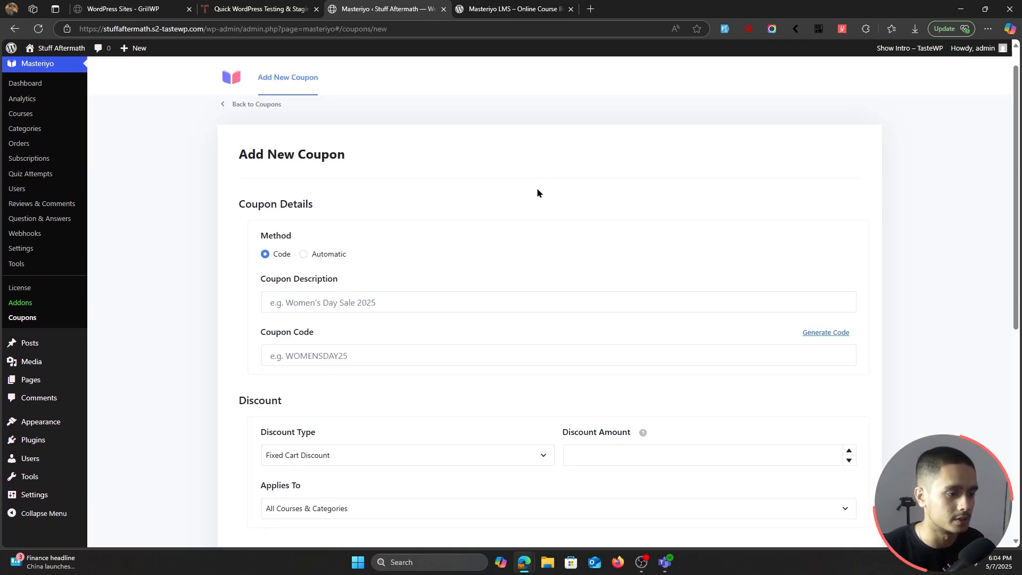
{"action": "scroll", "coordinate": [438, 207], "scroll_direction": "down", "scroll_amount": 1}
{"action": "scroll", "coordinate": [443, 210], "scroll_direction": "up", "scroll_amount": 1}
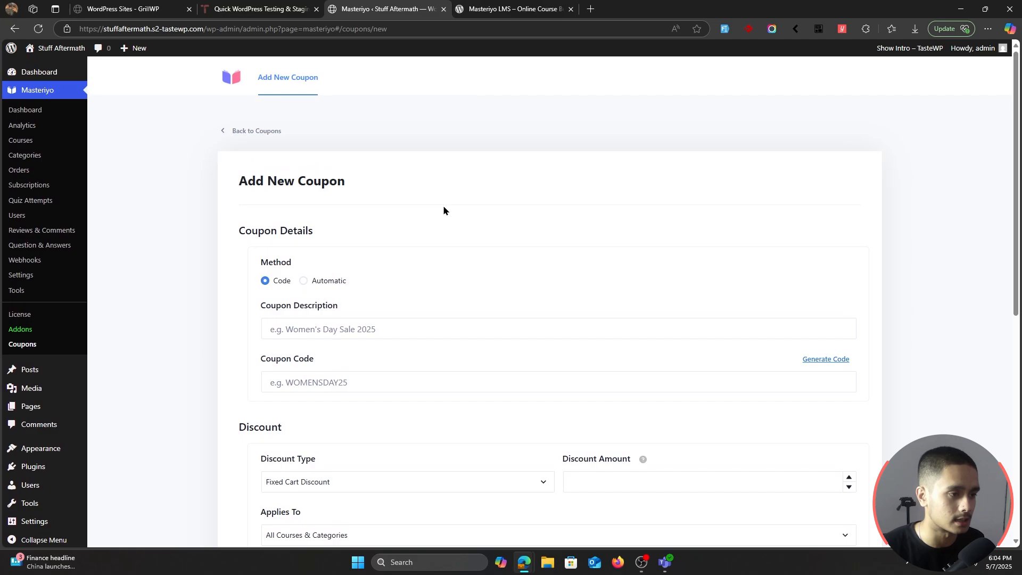
{"action": "scroll", "coordinate": [752, 169], "scroll_direction": "down", "scroll_amount": 1}
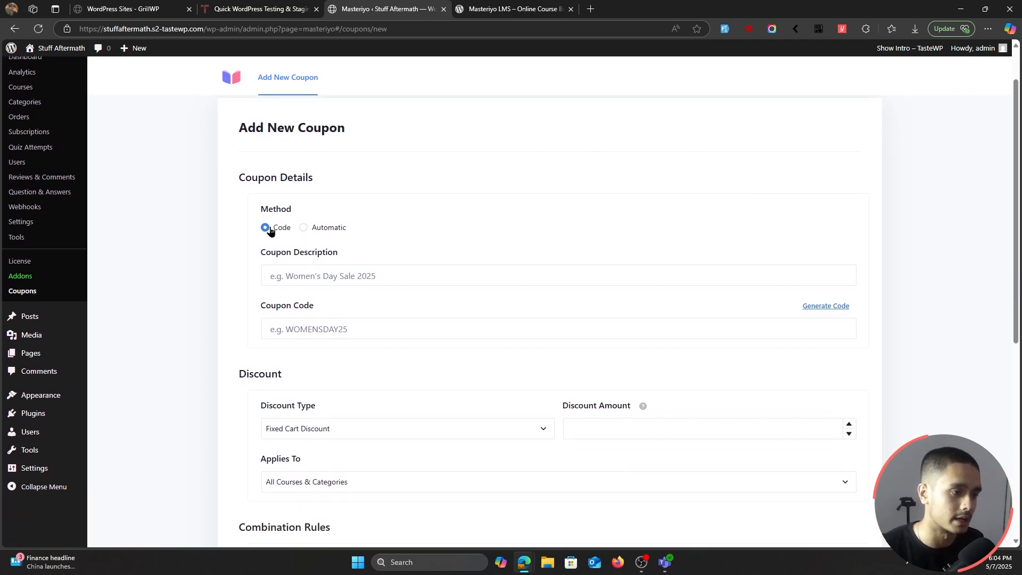
Step: Enter Special20 as the new coupon's description and SPECIAL20 as its coupon code
{"action": "left_click", "coordinate": [347, 273]}
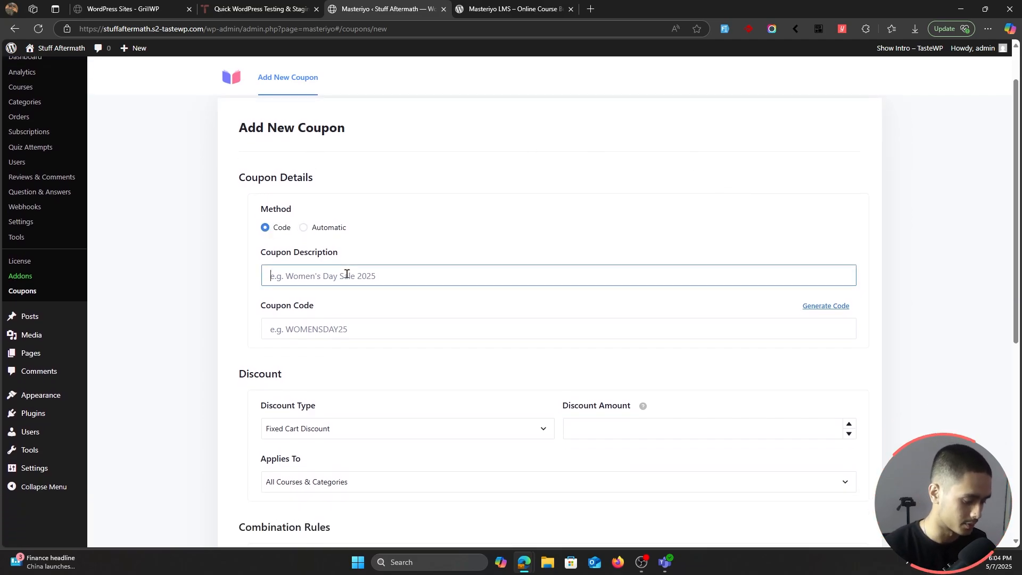
{"action": "type", "text": "Special20"}
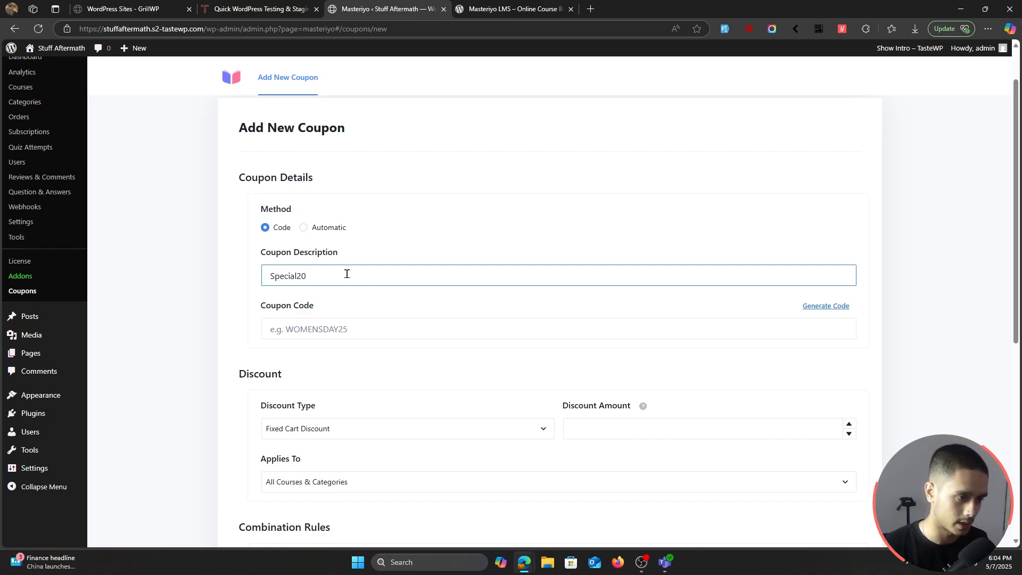
{"action": "key", "text": "ctrl+a"}
{"action": "key", "text": "ctrl+c"}
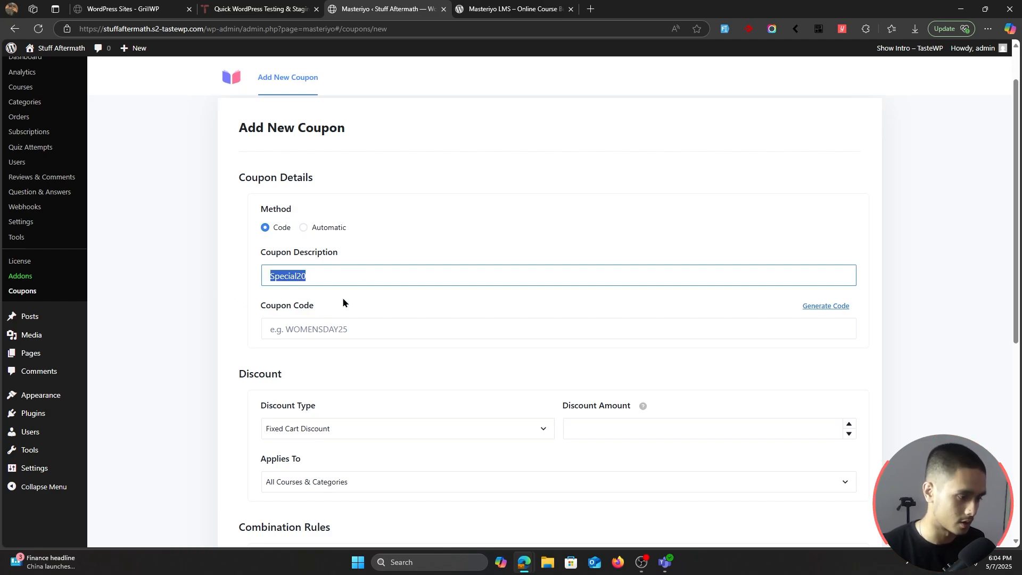
{"action": "left_click", "coordinate": [326, 323]}
{"action": "key", "text": "ctrl+v"}
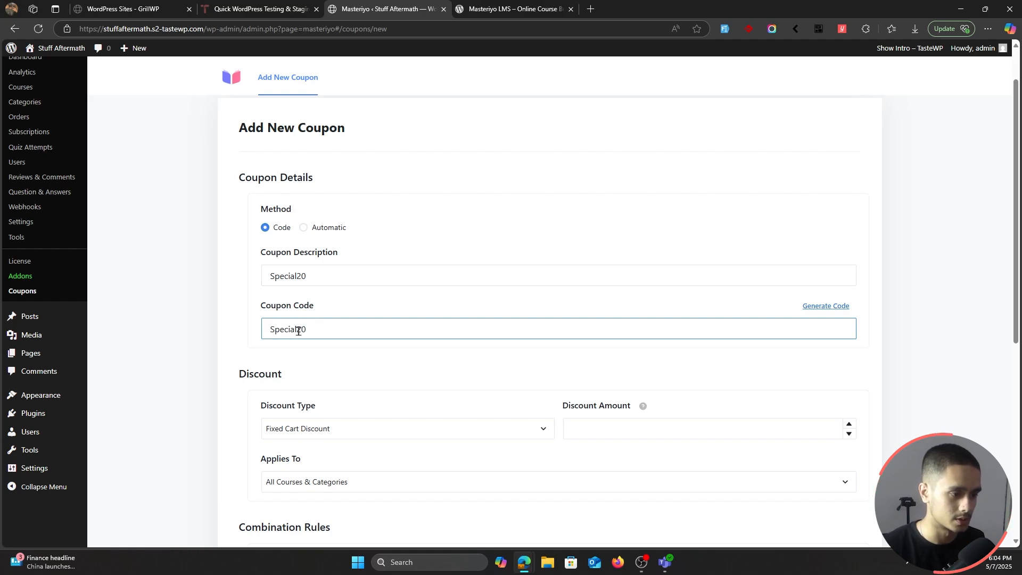
{"action": "key", "text": "ctrl+a"}
{"action": "type", "text": "SPECIAL"}
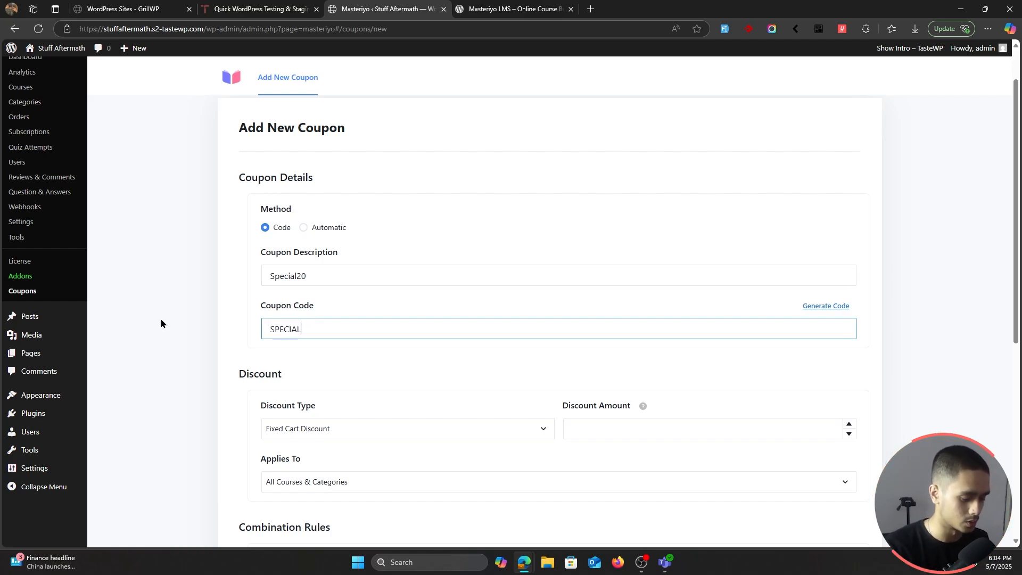
{"action": "type", "text": "20"}
Step: Change the coupon description to "Special people get 20% off"
{"action": "left_click", "coordinate": [330, 276]}
{"action": "key", "text": "BackSpace"}
{"action": "key", "text": "BackSpace"}
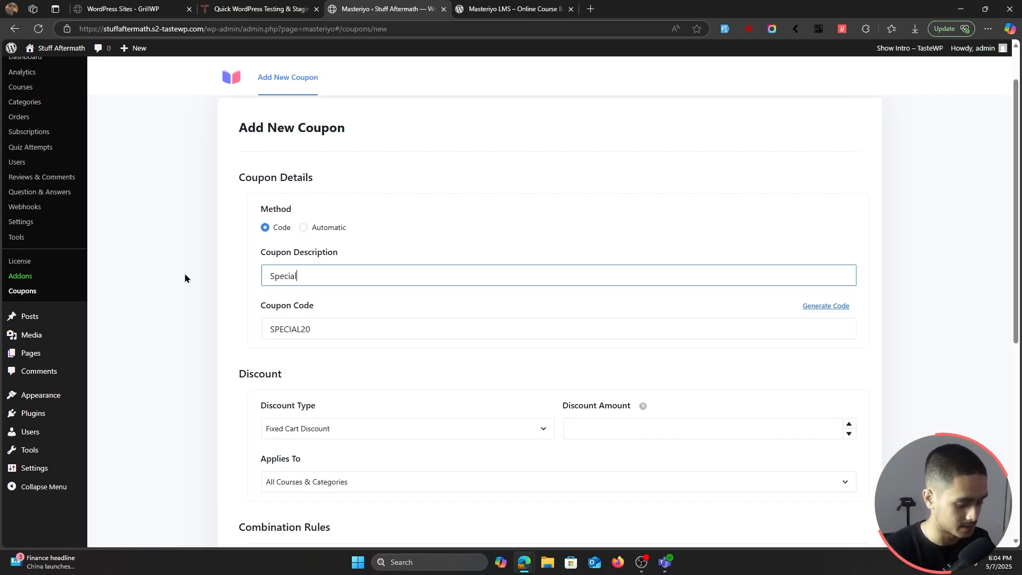
{"action": "type", "text": "poe"}
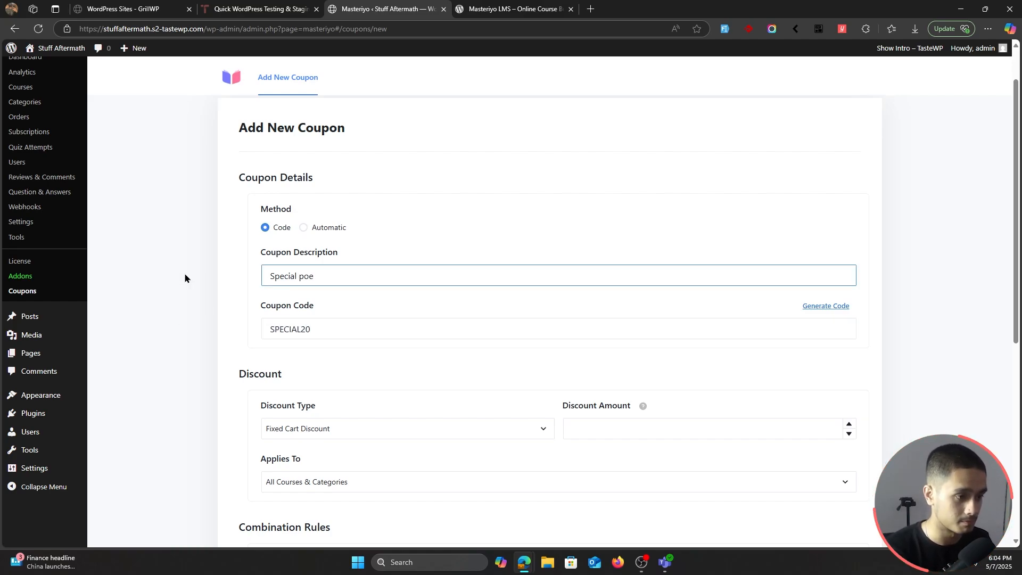
{"action": "key", "text": "BackSpace"}
{"action": "key", "text": "BackSpace"}
{"action": "type", "text": "eople get "}
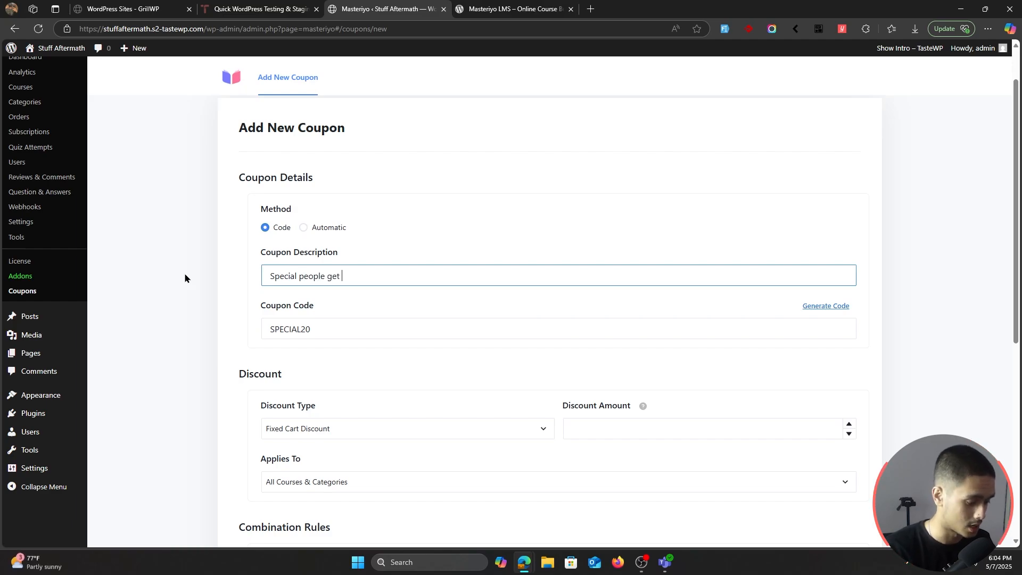
{"action": "type", "text": "20% off"}
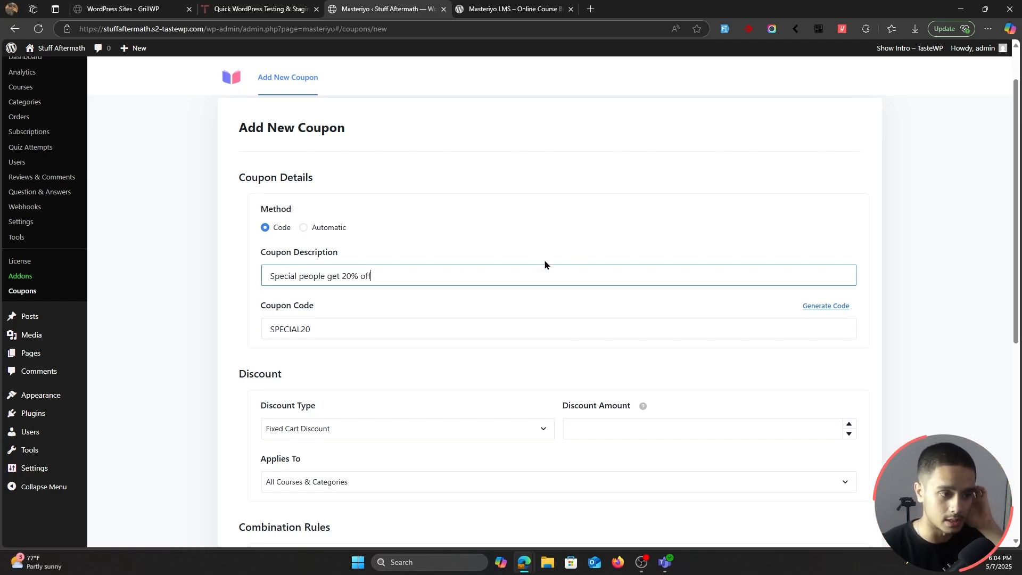
Step: Keep the discount type as Fixed Cart Discount and set the discount amount to 20, after first trying 10
{"action": "scroll", "coordinate": [506, 269], "scroll_direction": "down", "scroll_amount": 2}
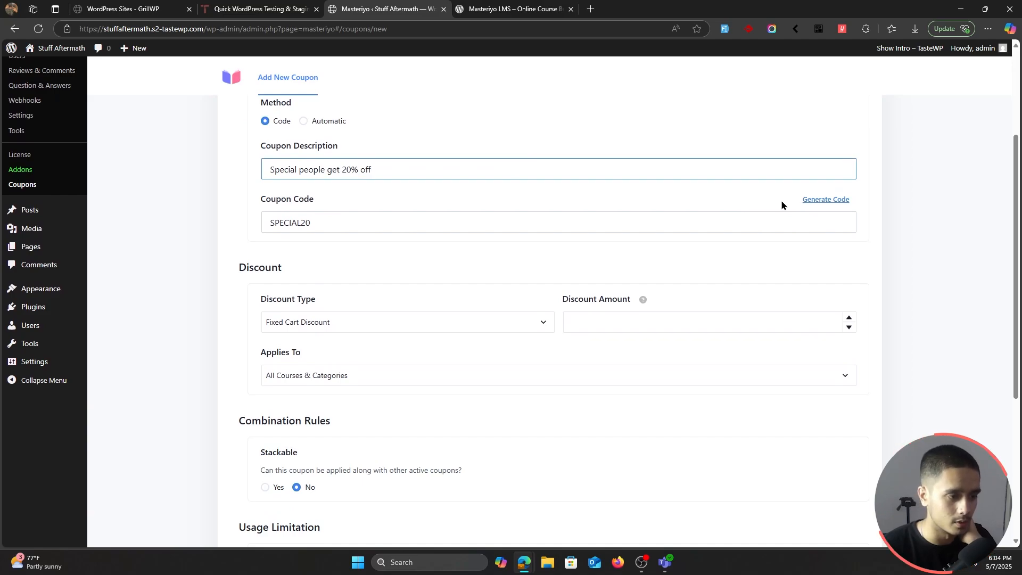
{"action": "scroll", "coordinate": [552, 210], "scroll_direction": "down", "scroll_amount": 1}
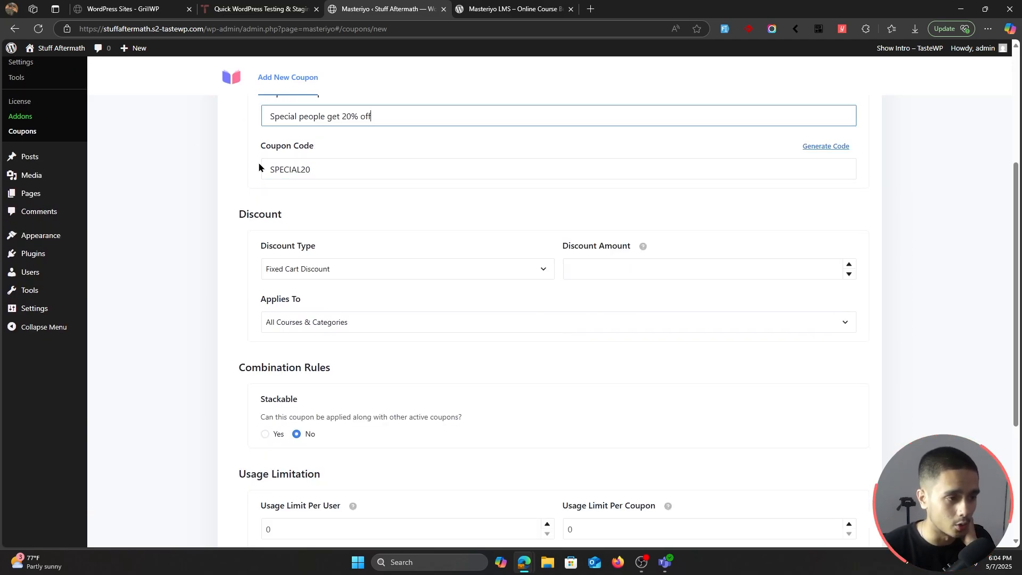
{"action": "scroll", "coordinate": [459, 192], "scroll_direction": "down", "scroll_amount": 1}
{"action": "left_click", "coordinate": [405, 215]}
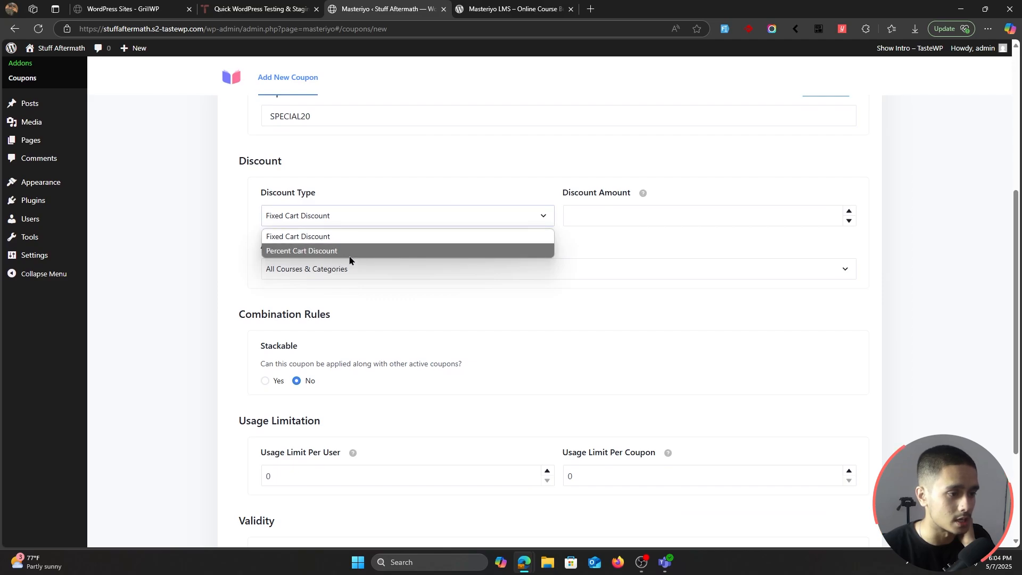
{"action": "left_click", "coordinate": [347, 237]}
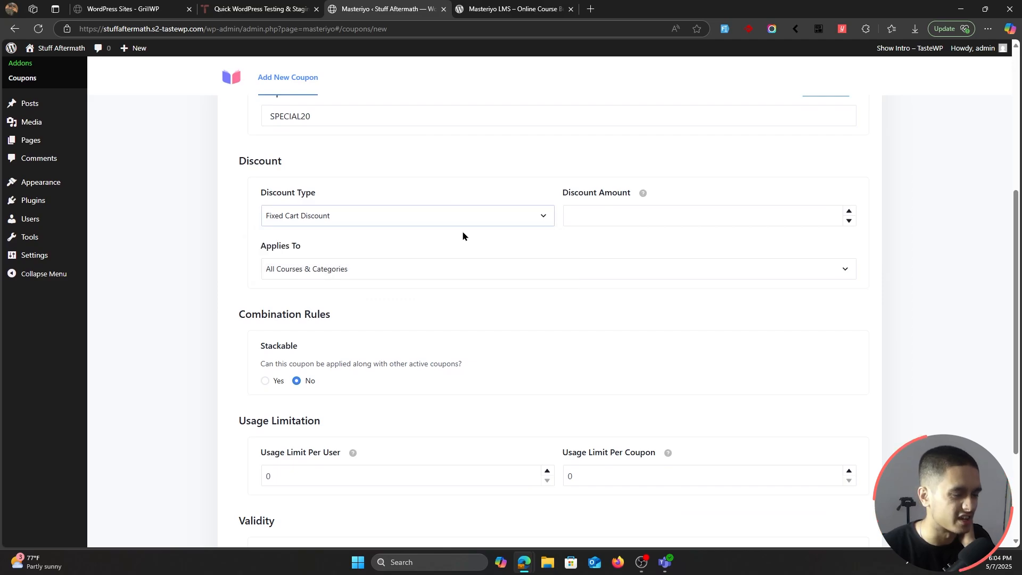
{"action": "left_click", "coordinate": [689, 213]}
{"action": "type", "text": "10"}
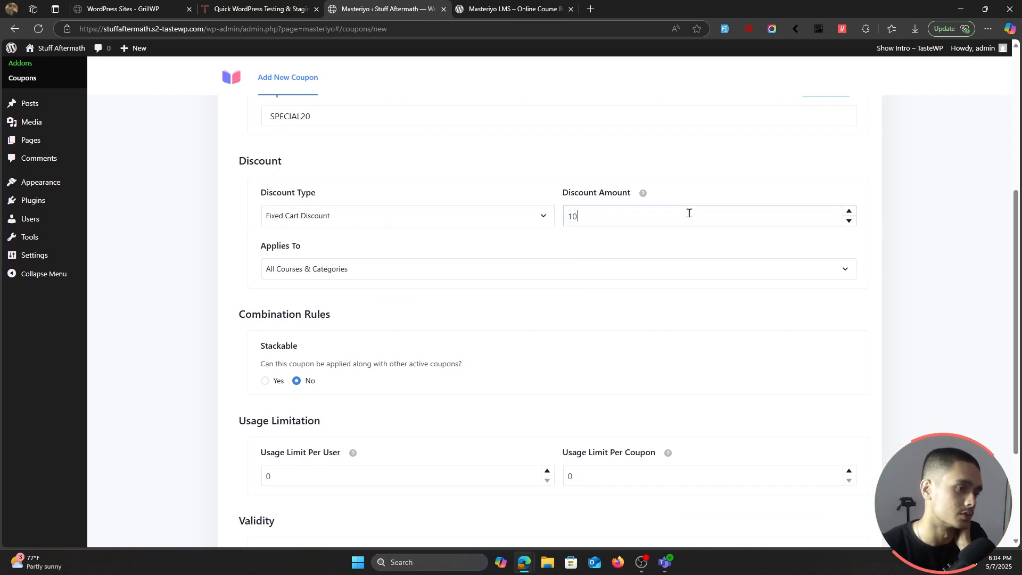
{"action": "left_click_drag", "start_coordinate": [605, 212], "coordinate": [520, 232]}
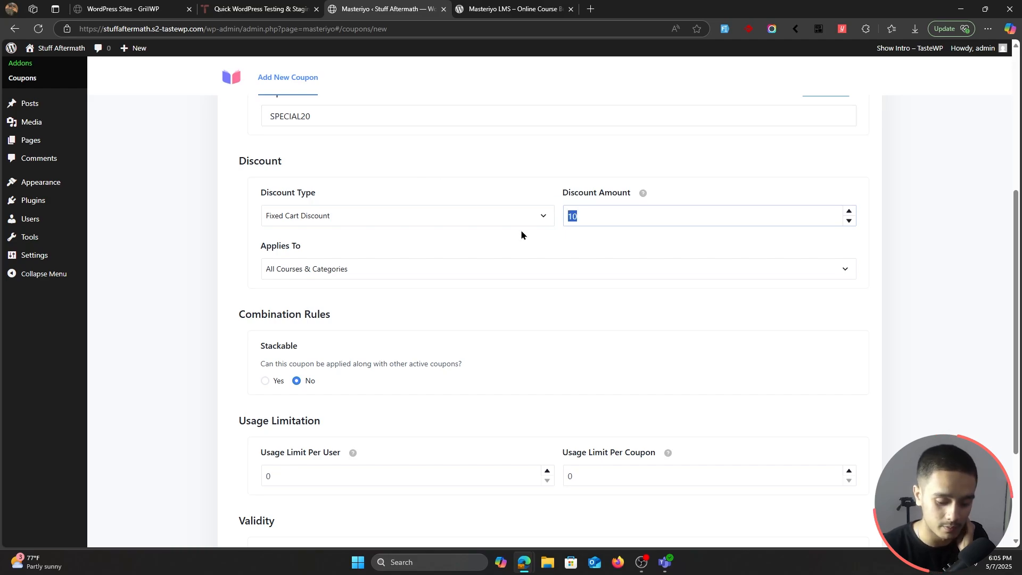
{"action": "type", "text": "20"}
{"action": "left_click", "coordinate": [521, 234]}
{"action": "scroll", "coordinate": [520, 234], "scroll_direction": "down", "scroll_amount": 1}
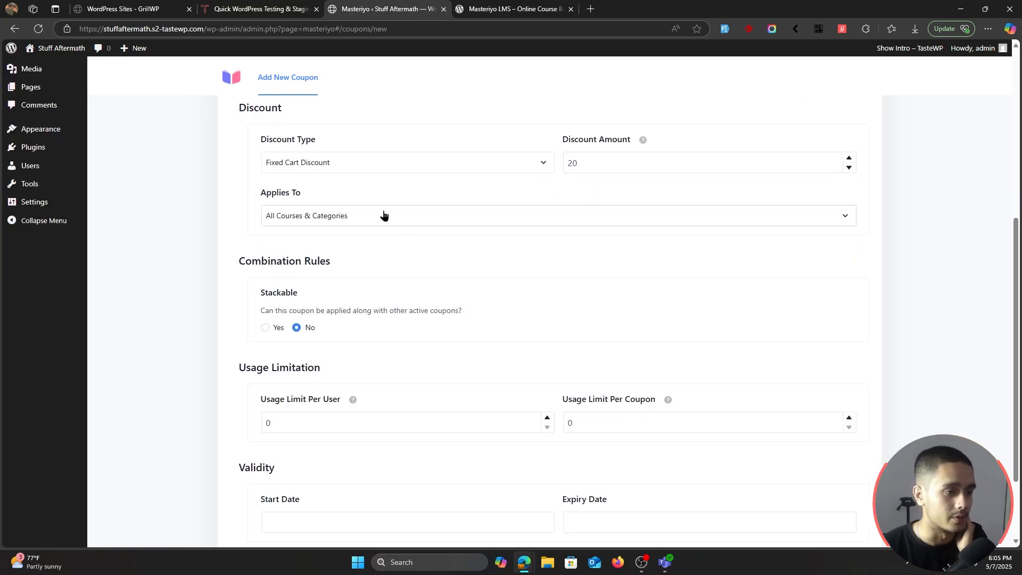
Step: Restrict the SPECIAL20 coupon to Specific Courses and add Test Course to its course list
{"action": "left_click", "coordinate": [385, 214]}
{"action": "left_click", "coordinate": [302, 281]}
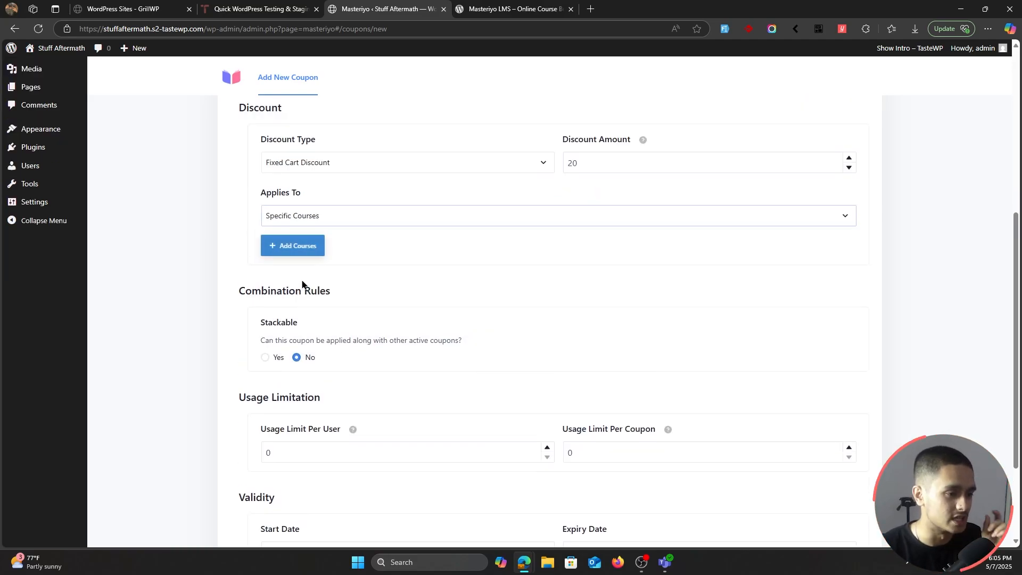
{"action": "left_click", "coordinate": [300, 244]}
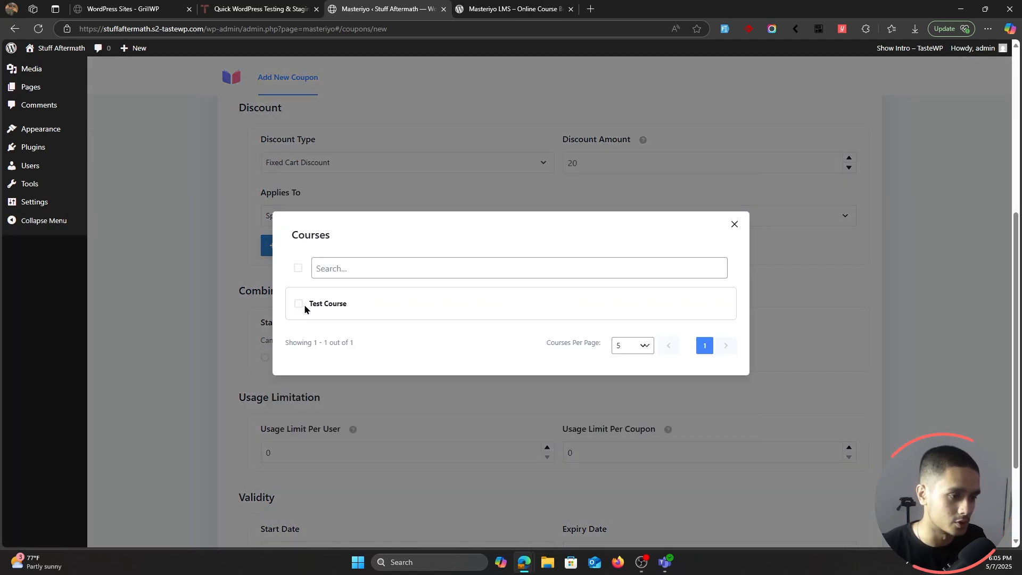
{"action": "left_click", "coordinate": [299, 304]}
{"action": "left_click", "coordinate": [719, 368]}
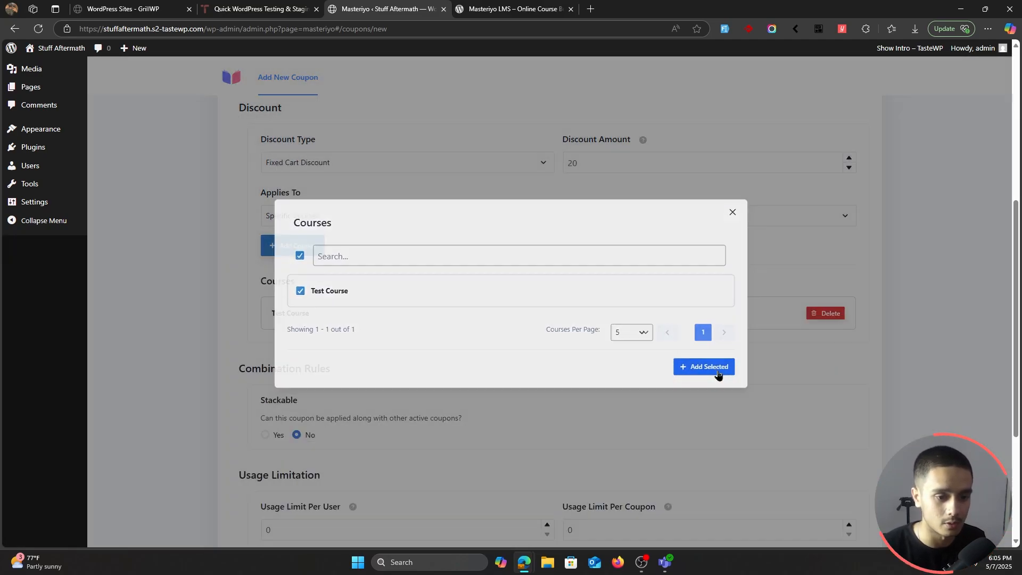
Step: Set the coupon's usage limit to 1 per user and 10 per coupon
{"action": "scroll", "coordinate": [593, 329], "scroll_direction": "down", "scroll_amount": 4}
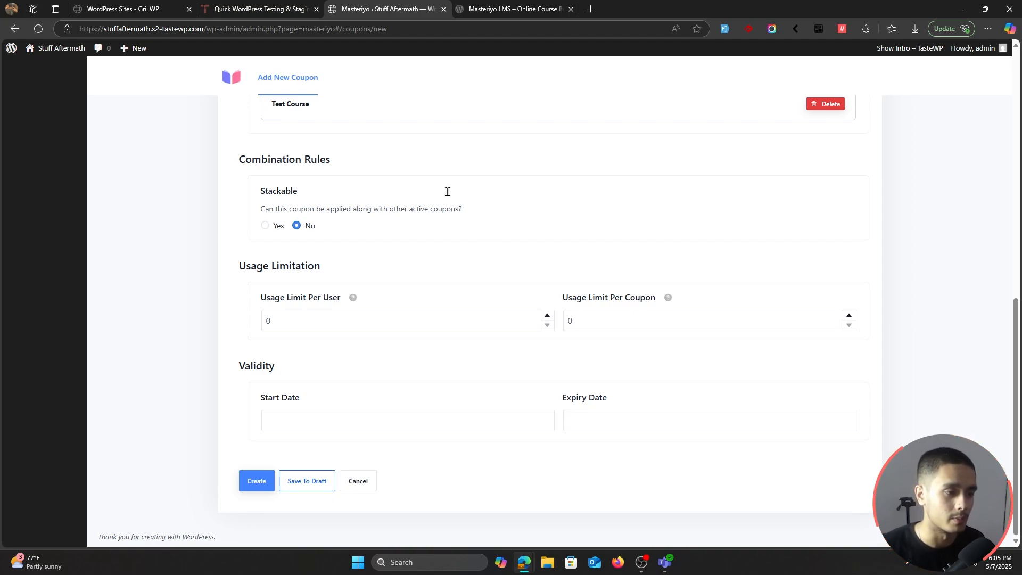
{"action": "double_click", "coordinate": [272, 321]}
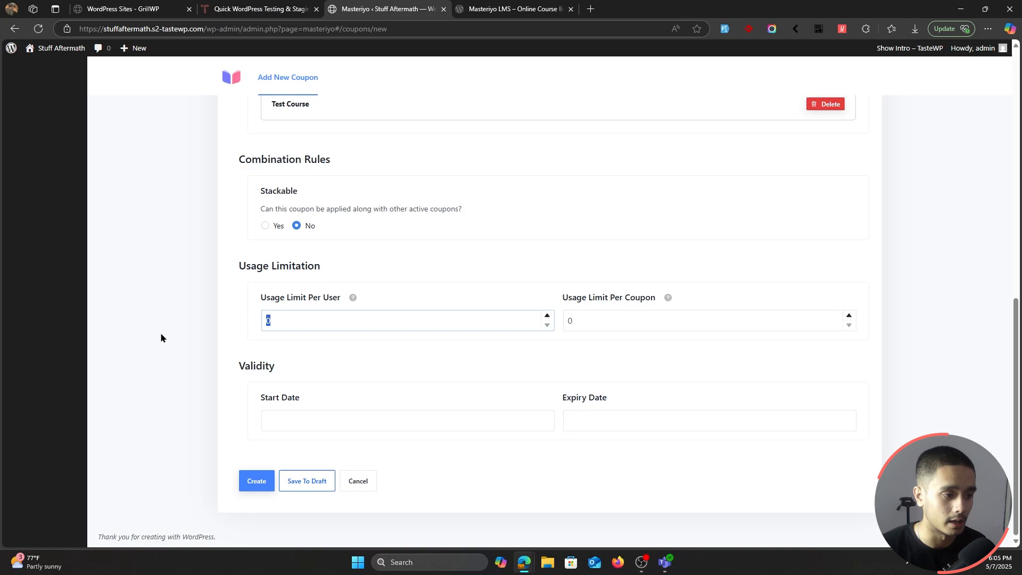
{"action": "type", "text": "1"}
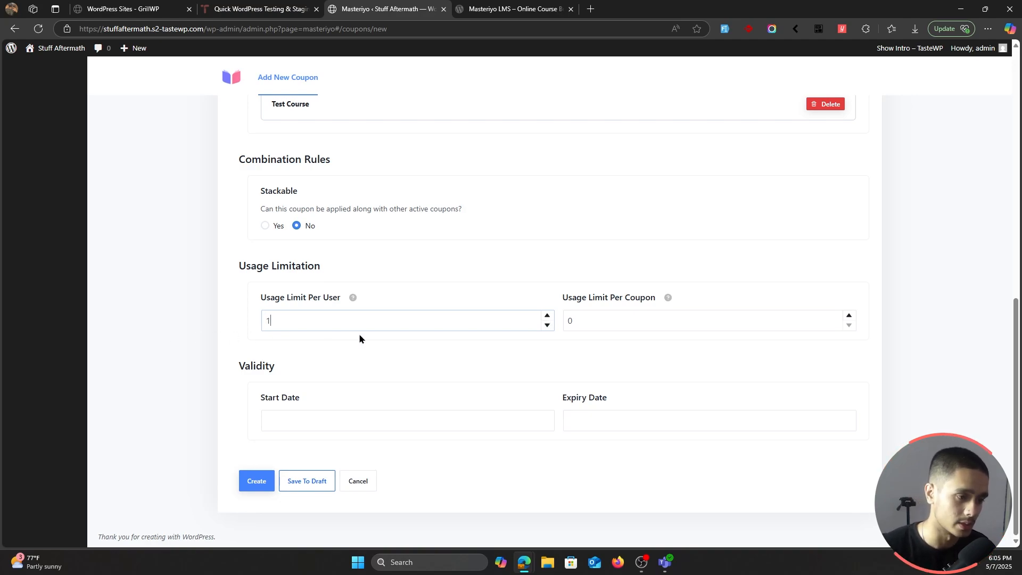
{"action": "double_click", "coordinate": [587, 327]}
{"action": "type", "text": "1"}
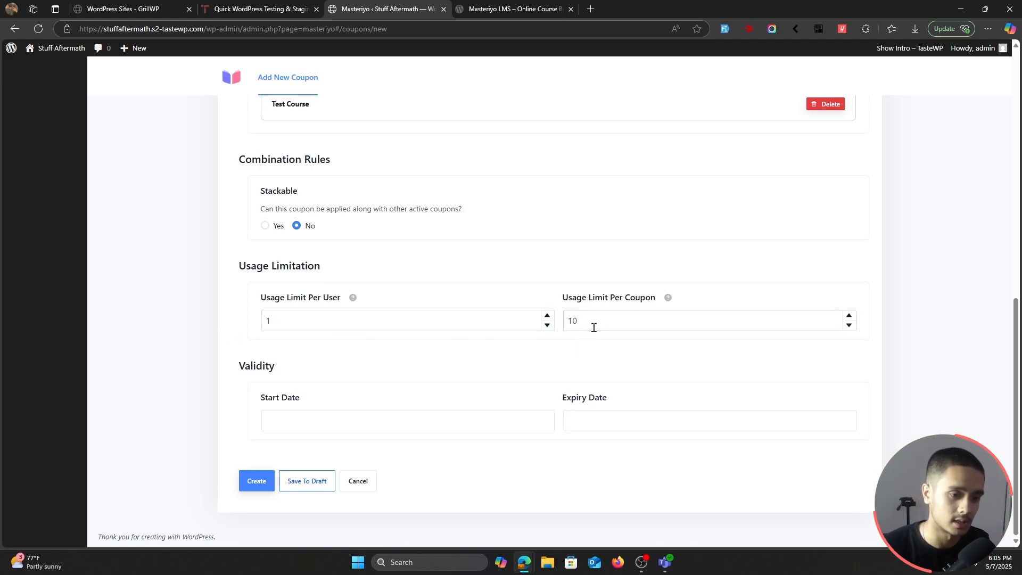
Step: Set the coupon's validity from May 1, 2025 to May 10, 2025 and create the coupon
{"action": "left_click", "coordinate": [360, 414]}
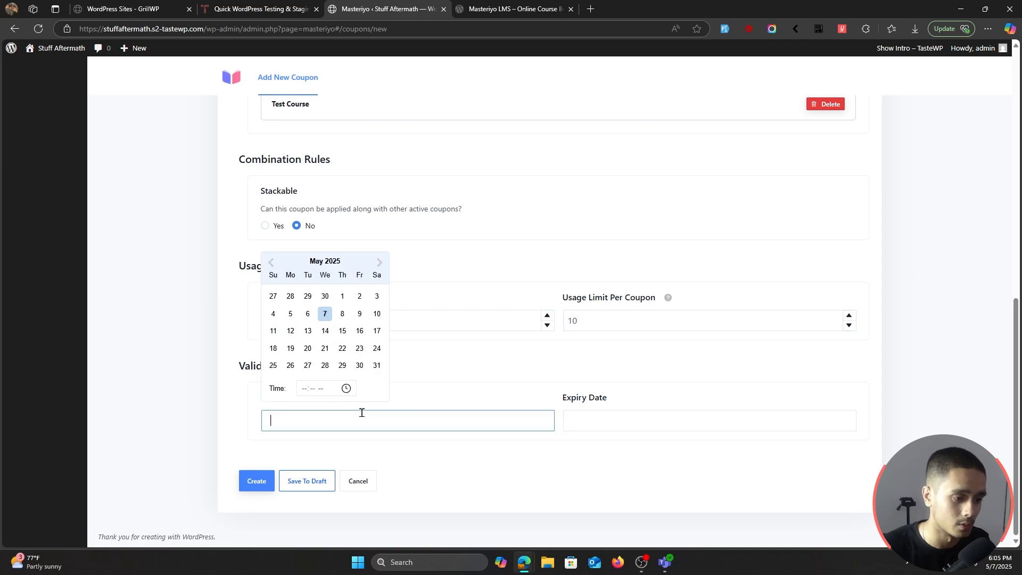
{"action": "left_click", "coordinate": [342, 296]}
{"action": "left_click", "coordinate": [616, 416]}
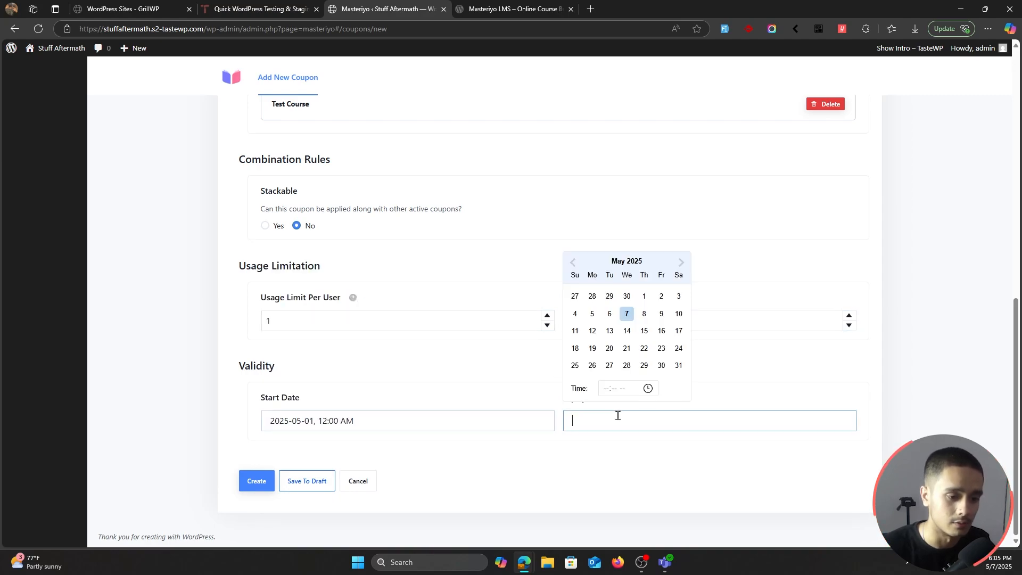
{"action": "left_click", "coordinate": [678, 315]}
{"action": "left_click", "coordinate": [260, 480]}
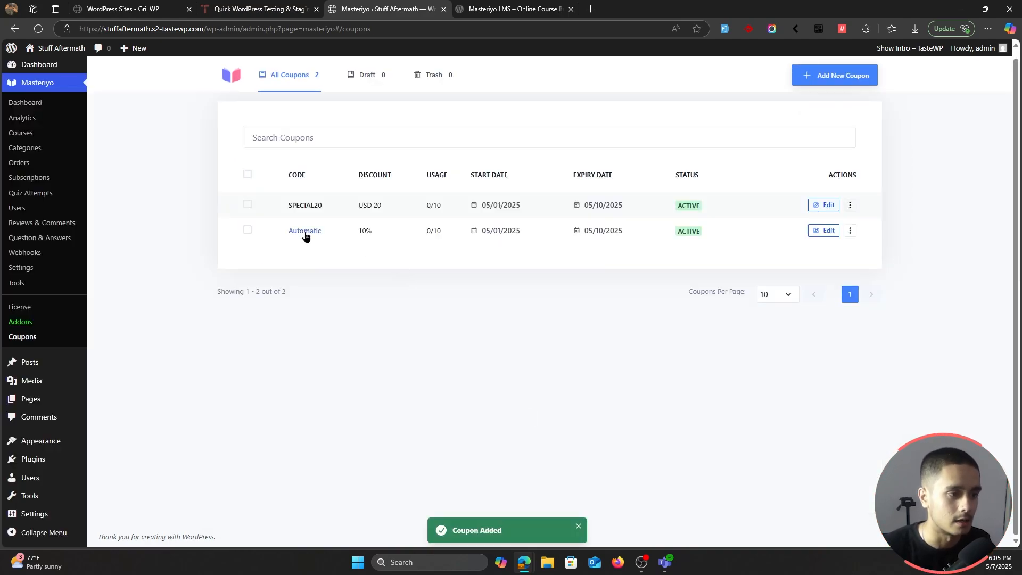
Step: Reopen the SPECIAL20 coupon to review its discount, course and usage settings, and return to the coupon list
{"action": "left_click", "coordinate": [820, 206]}
{"action": "scroll", "coordinate": [319, 249], "scroll_direction": "down", "scroll_amount": 3}
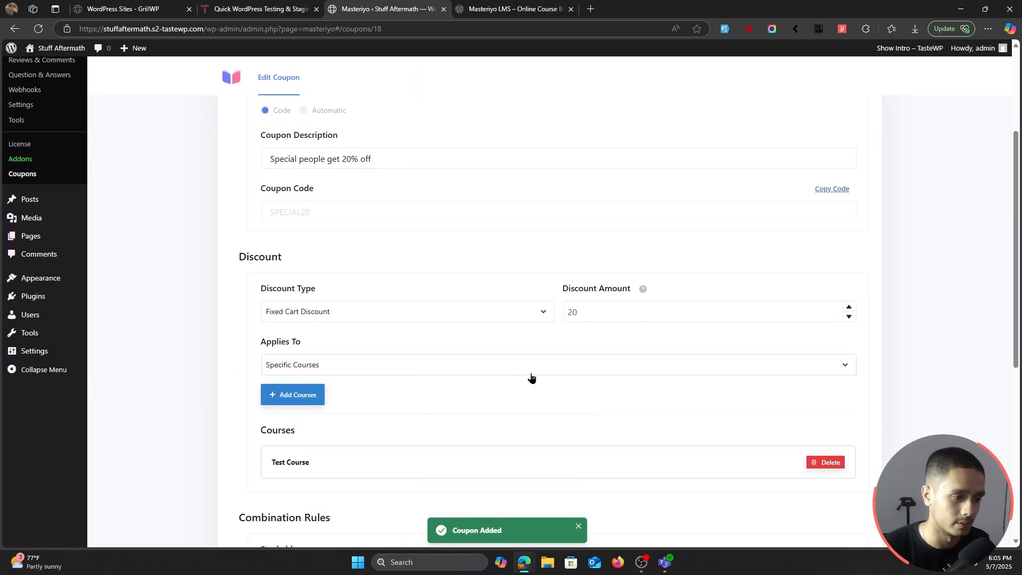
{"action": "scroll", "coordinate": [531, 354], "scroll_direction": "down", "scroll_amount": 3}
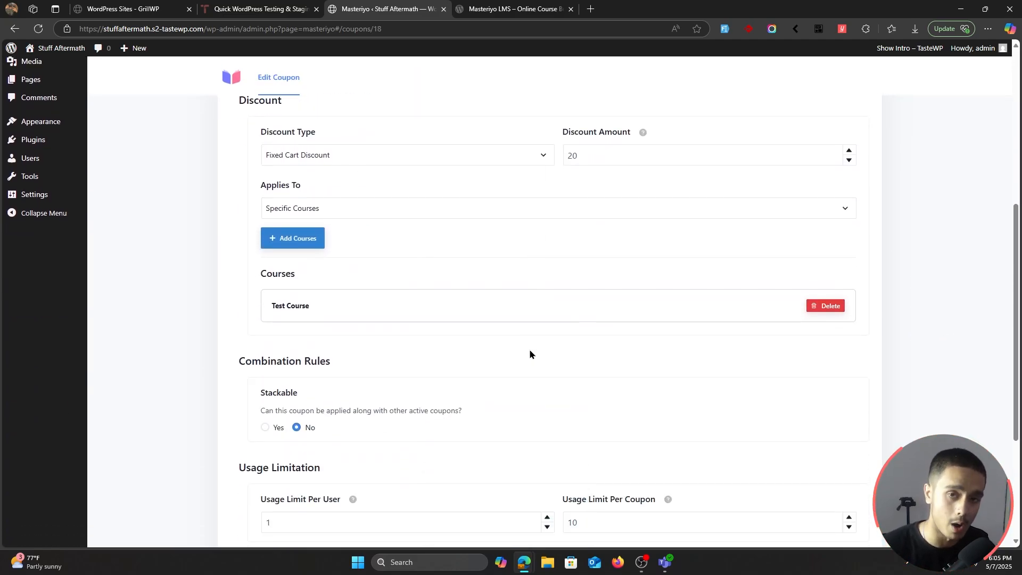
{"action": "scroll", "coordinate": [530, 353], "scroll_direction": "up", "scroll_amount": 6}
{"action": "left_click", "coordinate": [276, 130]}
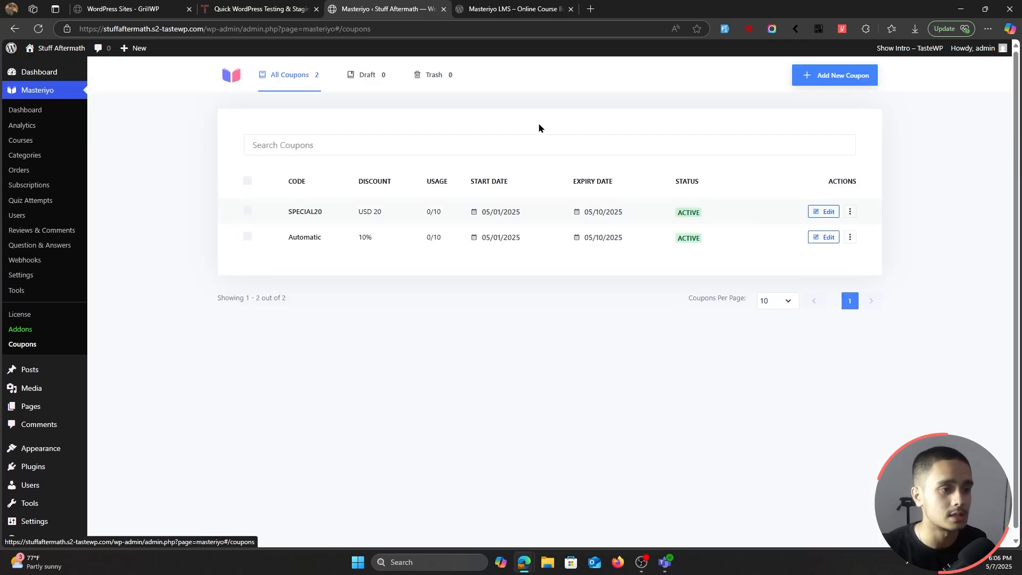
Step: Switch to the private browser window with the site, open the course catalogue and look over the Test Course page
{"action": "key", "text": "alt+Tab"}
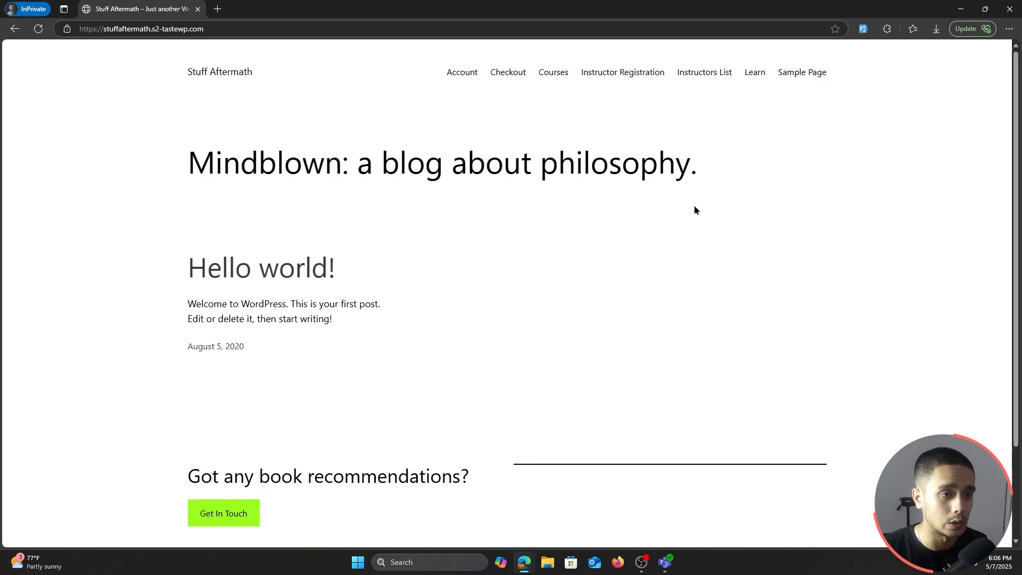
{"action": "left_click", "coordinate": [561, 73]}
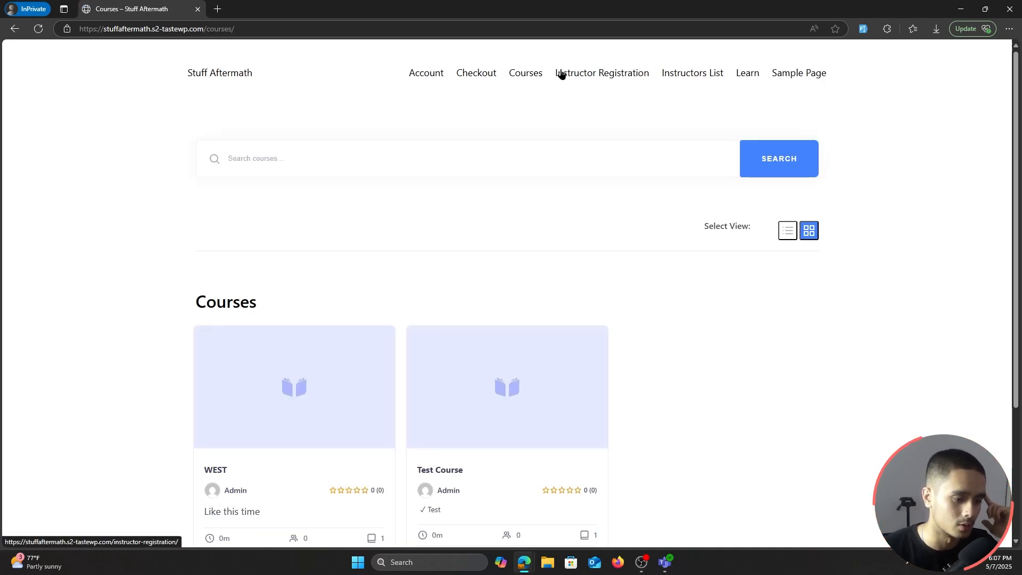
{"action": "scroll", "coordinate": [580, 94], "scroll_direction": "down", "scroll_amount": 1}
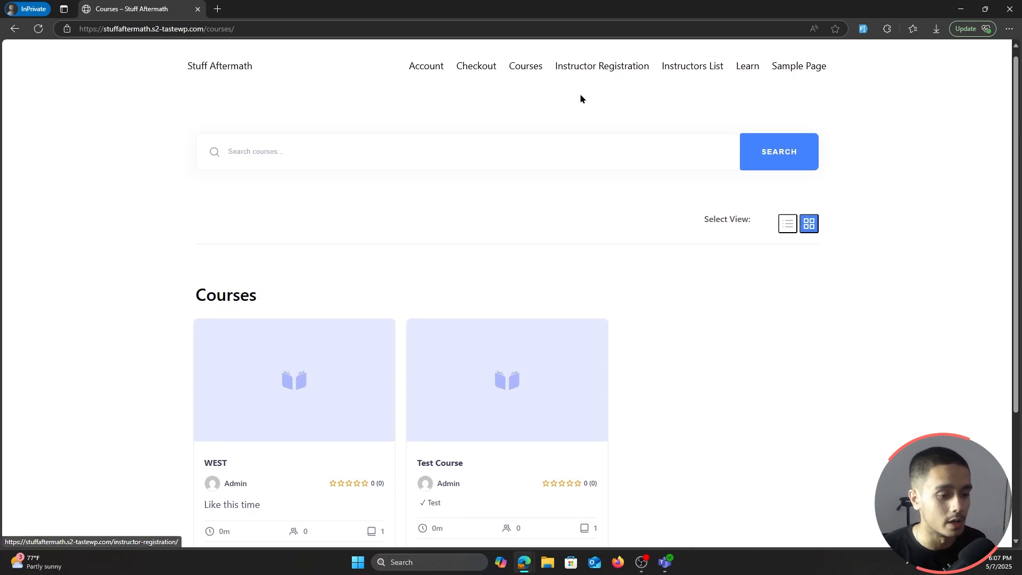
{"action": "scroll", "coordinate": [581, 94], "scroll_direction": "down", "scroll_amount": 1}
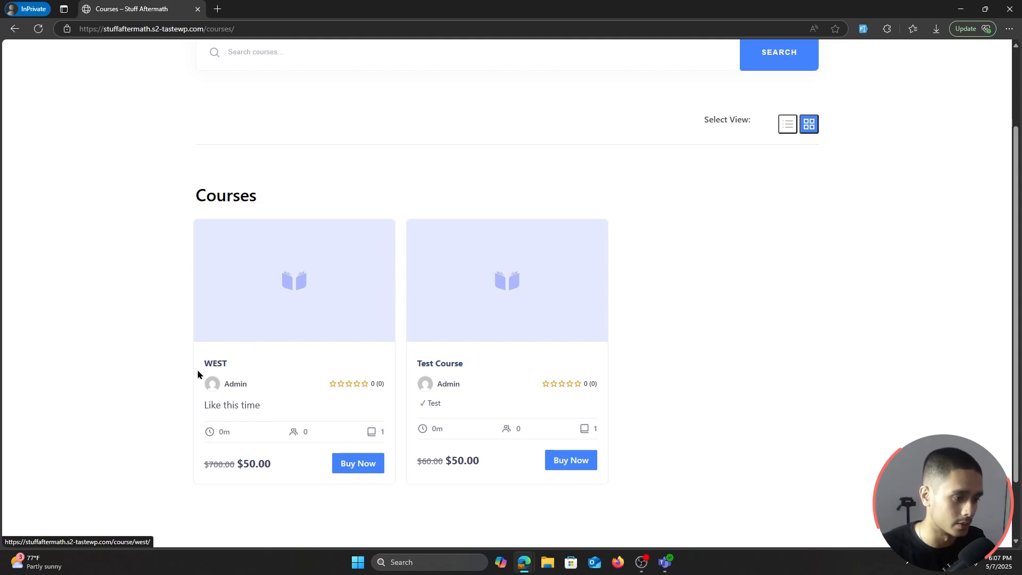
{"action": "left_click", "coordinate": [461, 365]}
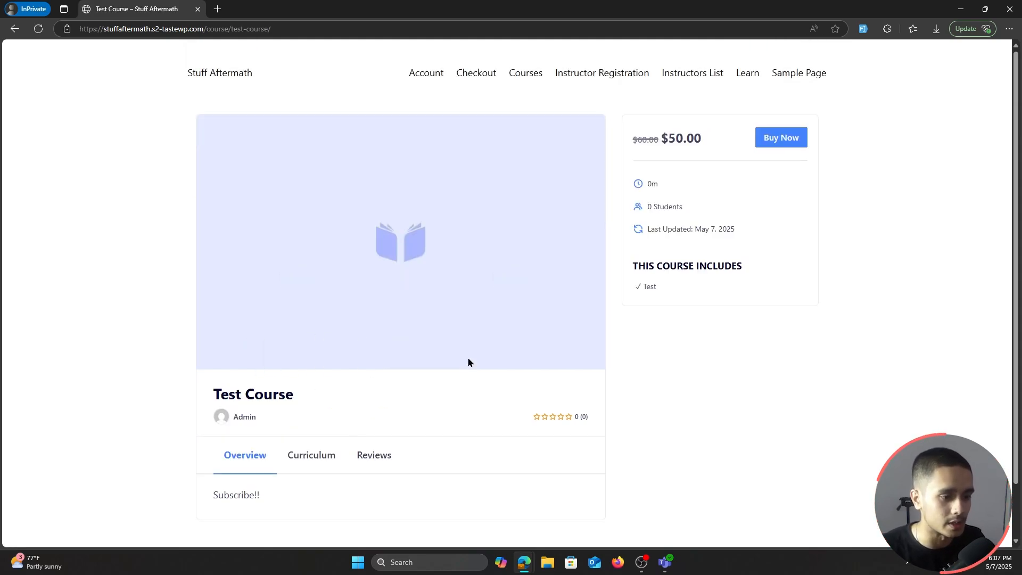
{"action": "scroll", "coordinate": [457, 309], "scroll_direction": "down", "scroll_amount": 2}
{"action": "scroll", "coordinate": [426, 420], "scroll_direction": "up", "scroll_amount": 2}
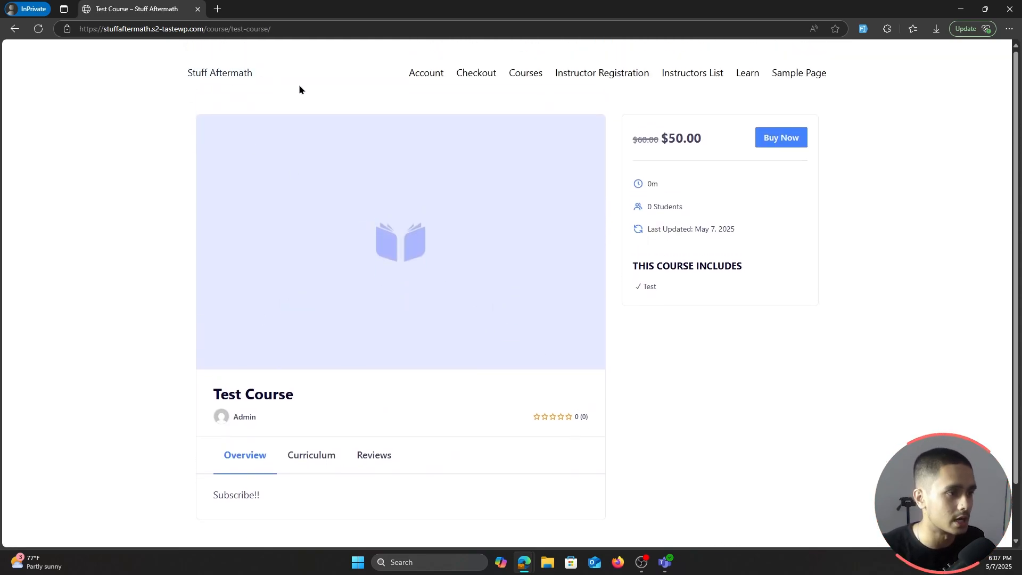
Step: Return to the course catalogue and look over the WEST course page and its overview text
{"action": "left_click", "coordinate": [9, 33]}
{"action": "scroll", "coordinate": [315, 277], "scroll_direction": "down", "scroll_amount": 2}
{"action": "left_click", "coordinate": [198, 270]}
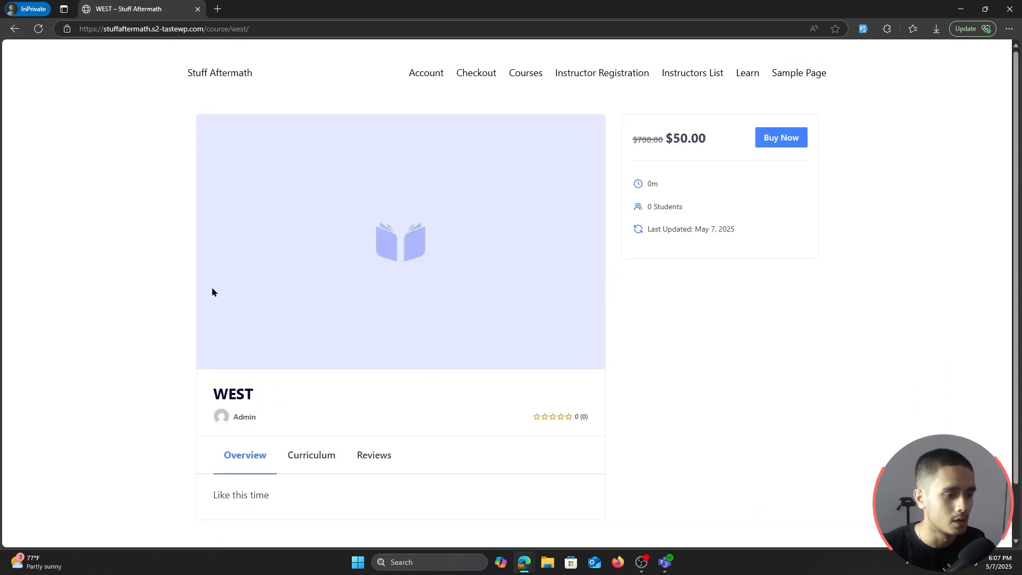
{"action": "scroll", "coordinate": [212, 286], "scroll_direction": "down", "scroll_amount": 1}
{"action": "left_click_drag", "start_coordinate": [213, 443], "coordinate": [301, 446]}
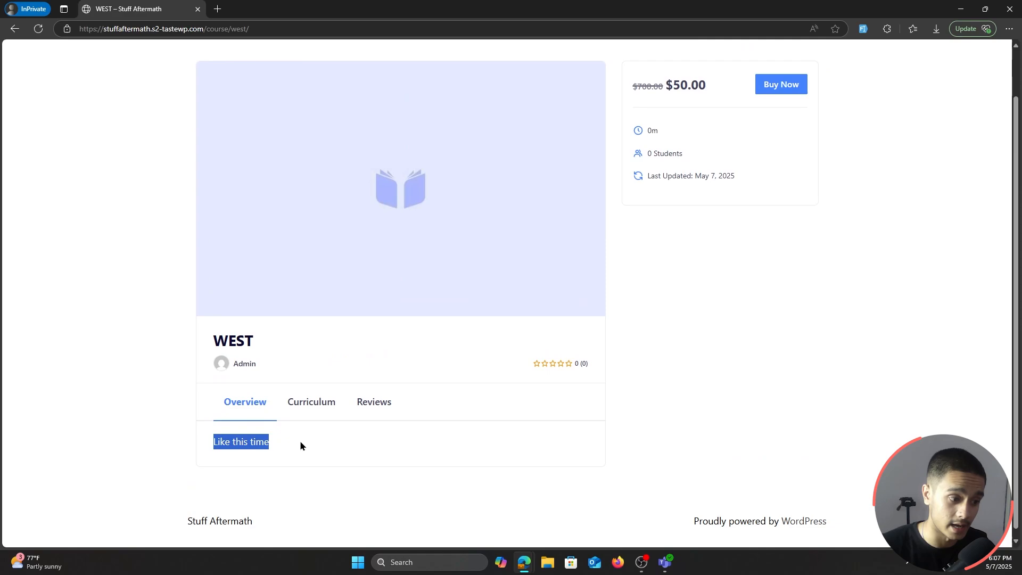
{"action": "left_click", "coordinate": [357, 458]}
{"action": "scroll", "coordinate": [479, 373], "scroll_direction": "up", "scroll_amount": 1}
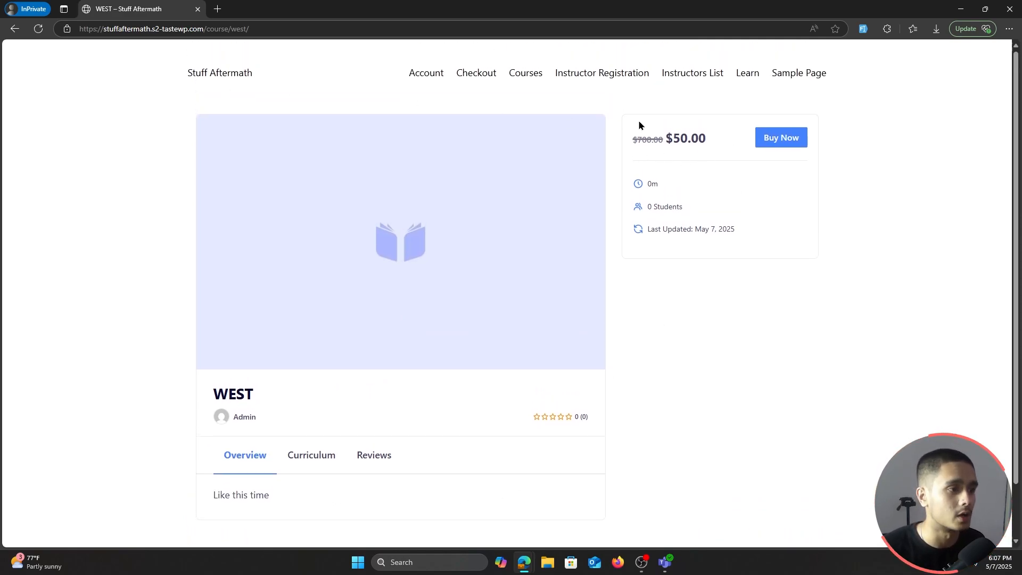
Step: Buy the WEST course and check the automatic coupon discount in the checkout order summary
{"action": "left_click", "coordinate": [799, 144]}
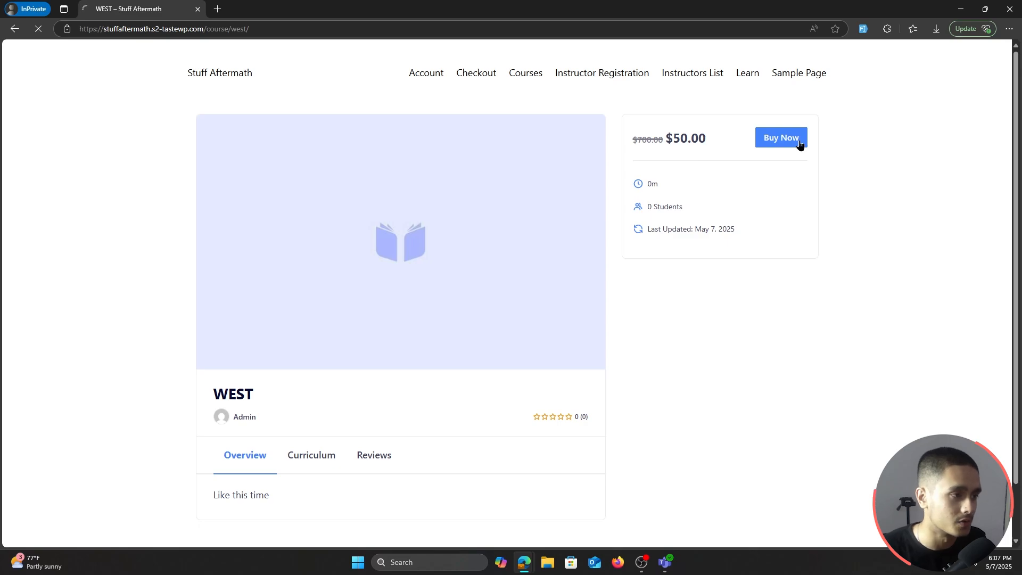
{"action": "scroll", "coordinate": [793, 211], "scroll_direction": "down", "scroll_amount": 1}
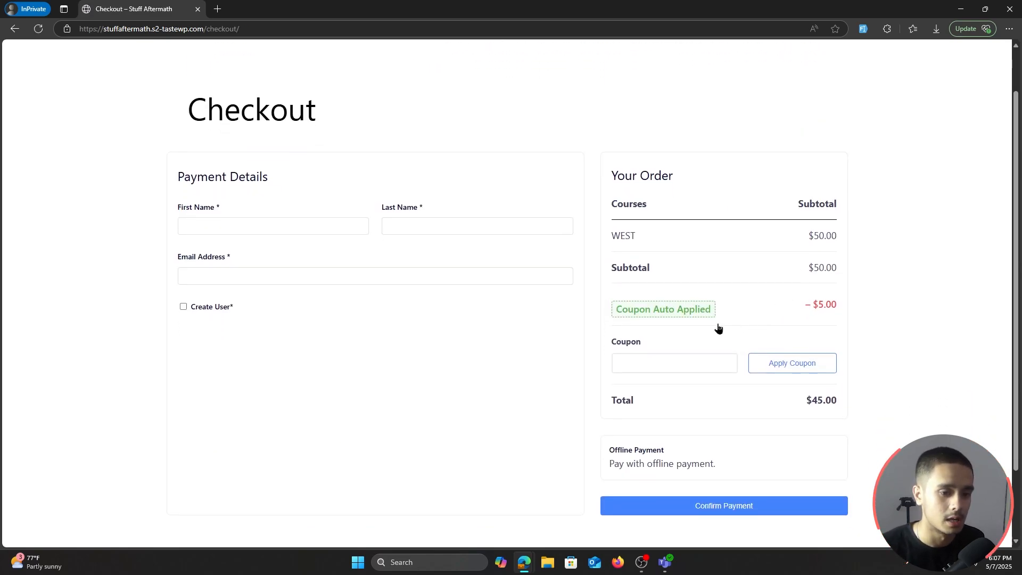
{"action": "left_click_drag", "start_coordinate": [607, 312], "coordinate": [867, 308]}
Step: Try to apply the coupon code SPECIAL20 to the WEST course order
{"action": "left_click", "coordinate": [672, 356]}
{"action": "left_click", "coordinate": [682, 363]}
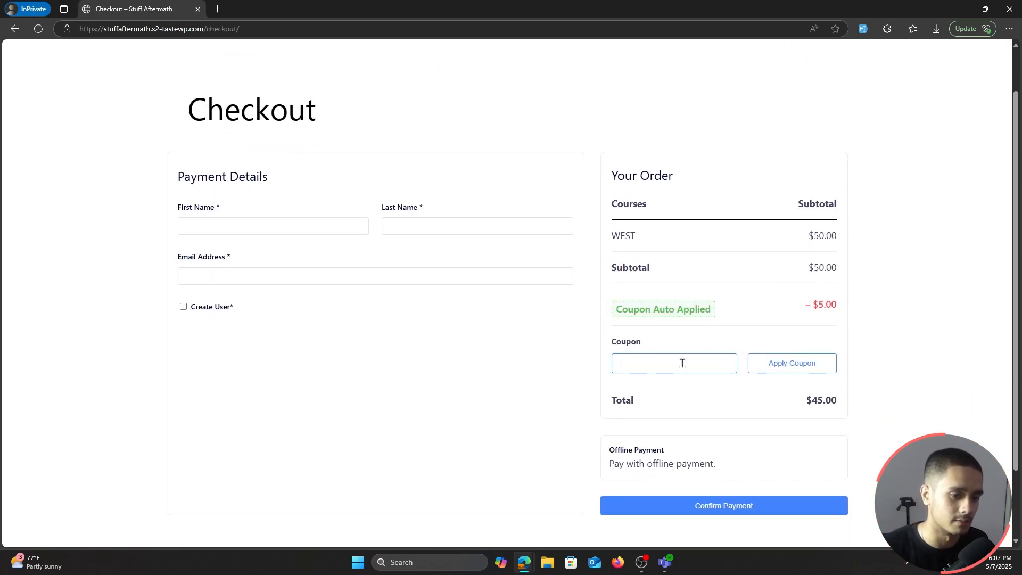
{"action": "type", "text": "S"}
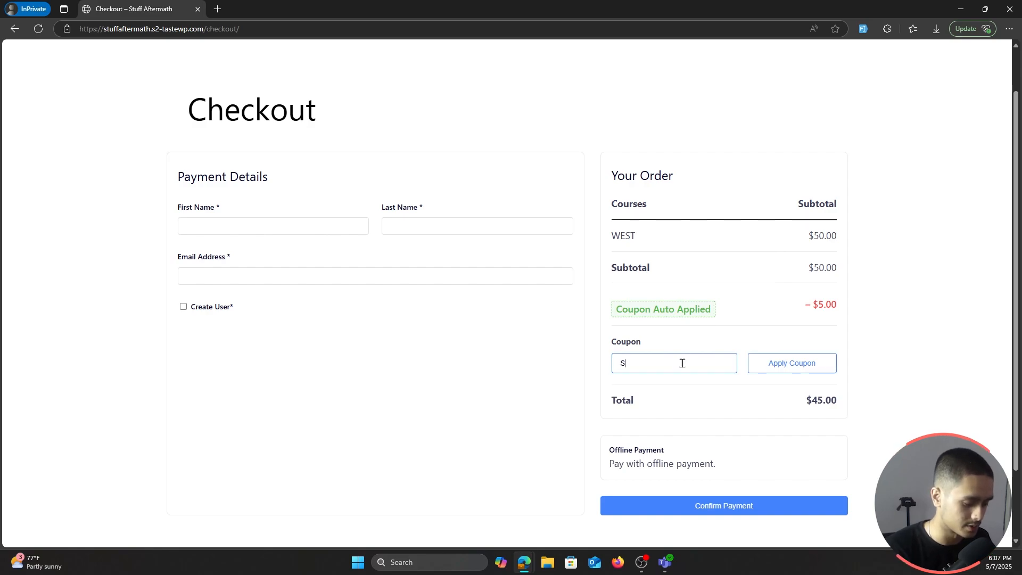
{"action": "type", "text": "PECIAL20"}
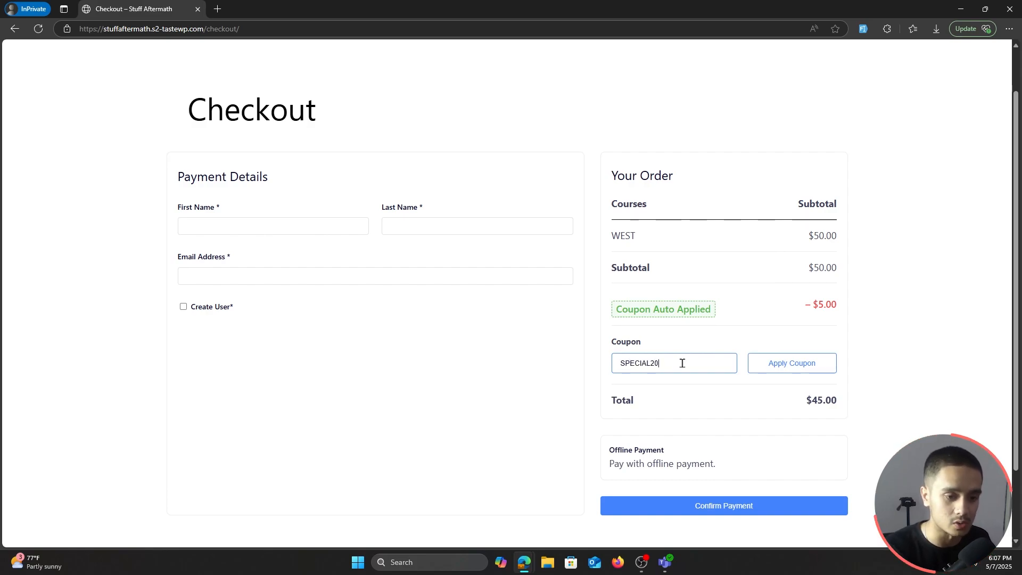
{"action": "left_click", "coordinate": [785, 366]}
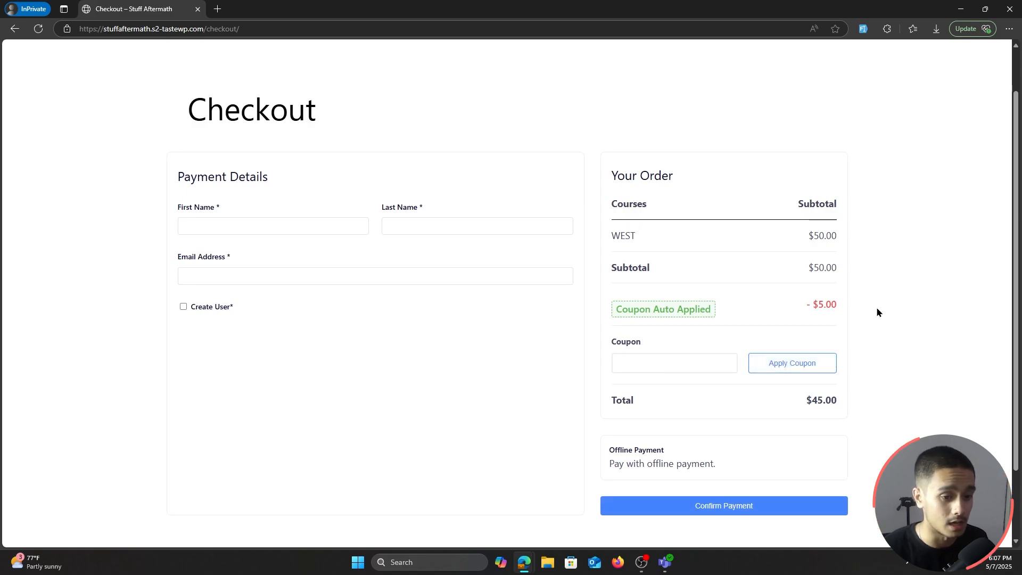
Step: Go back to the course catalogue, open Test Course and buy it to reach checkout
{"action": "scroll", "coordinate": [788, 287], "scroll_direction": "up", "scroll_amount": 1}
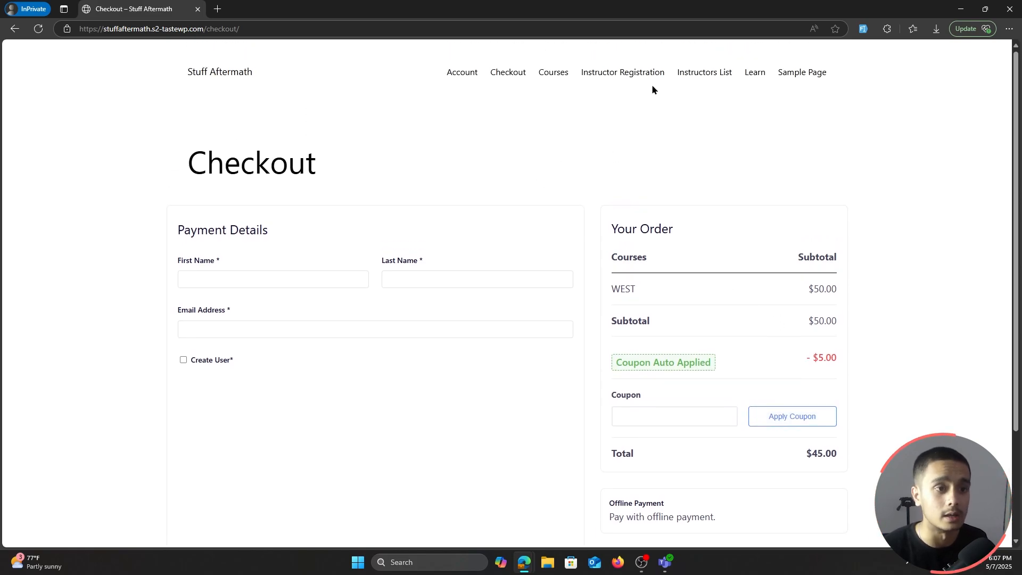
{"action": "left_click", "coordinate": [550, 73]}
{"action": "scroll", "coordinate": [586, 121], "scroll_direction": "down", "scroll_amount": 3}
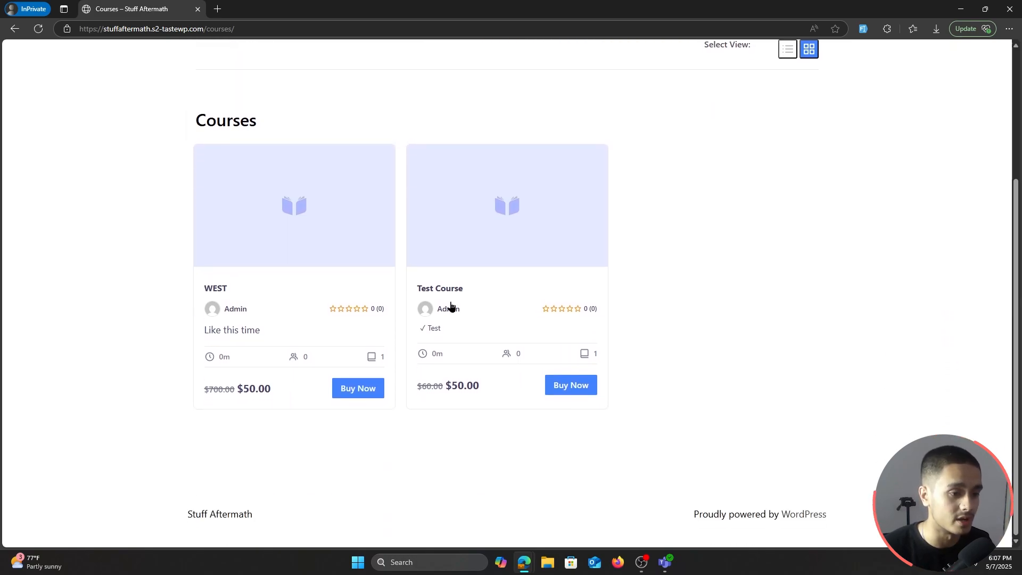
{"action": "left_click", "coordinate": [442, 290]}
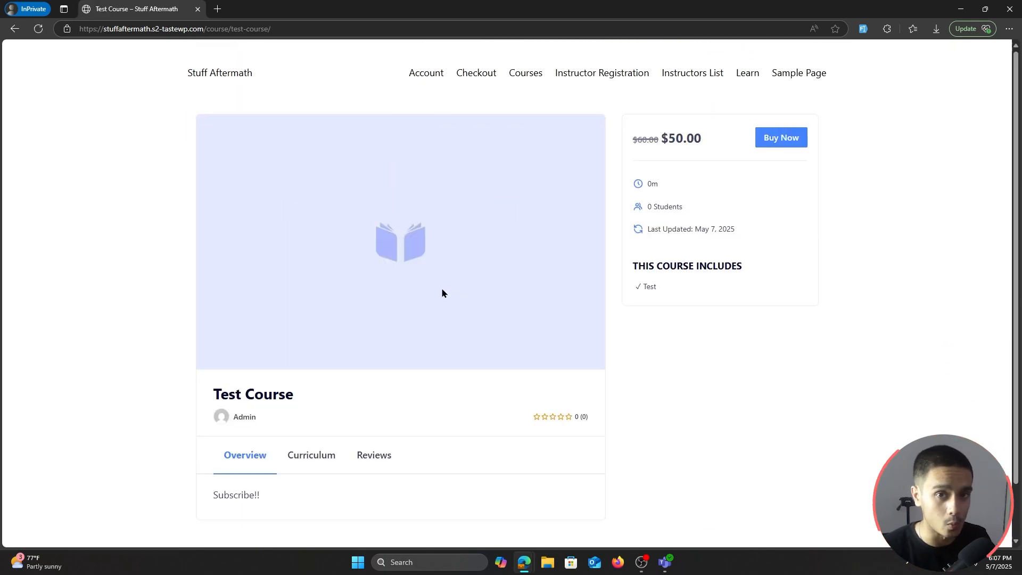
{"action": "left_click", "coordinate": [785, 139]}
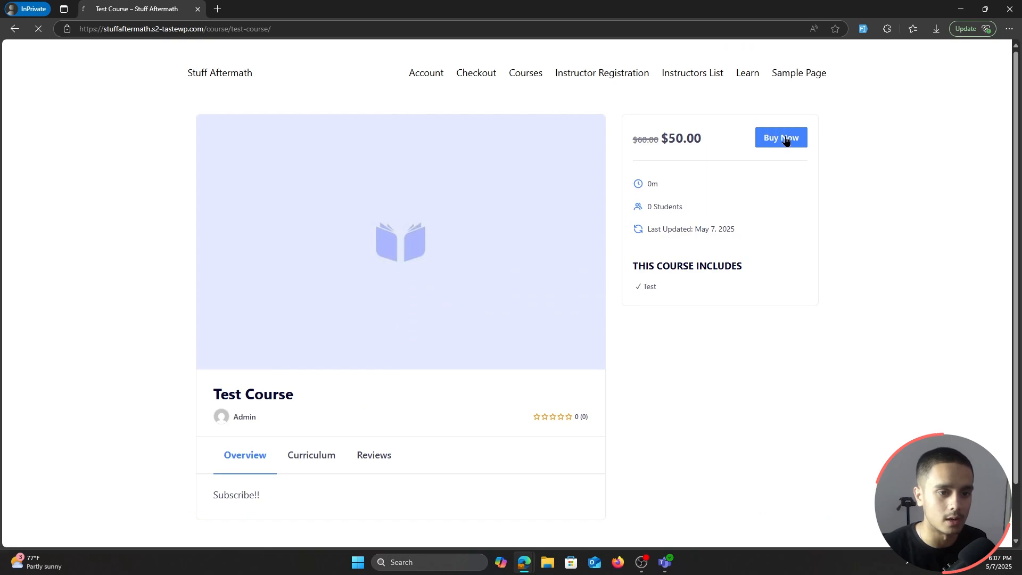
Step: Try to apply the coupon code SPECIAL20 to the Test Course order and check the discount line
{"action": "type", "text": "SPECIAL20"}
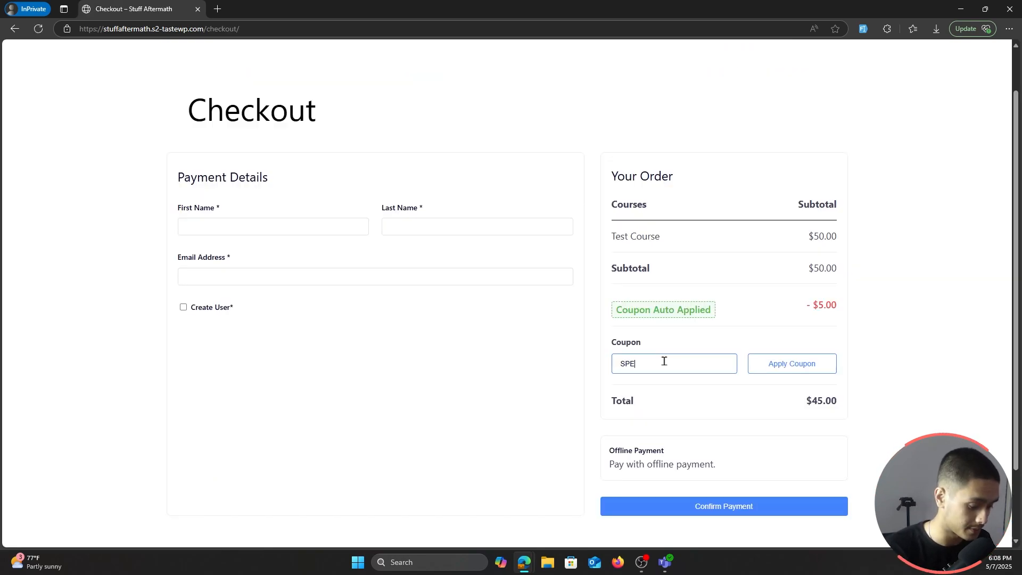
{"action": "left_click", "coordinate": [775, 373]}
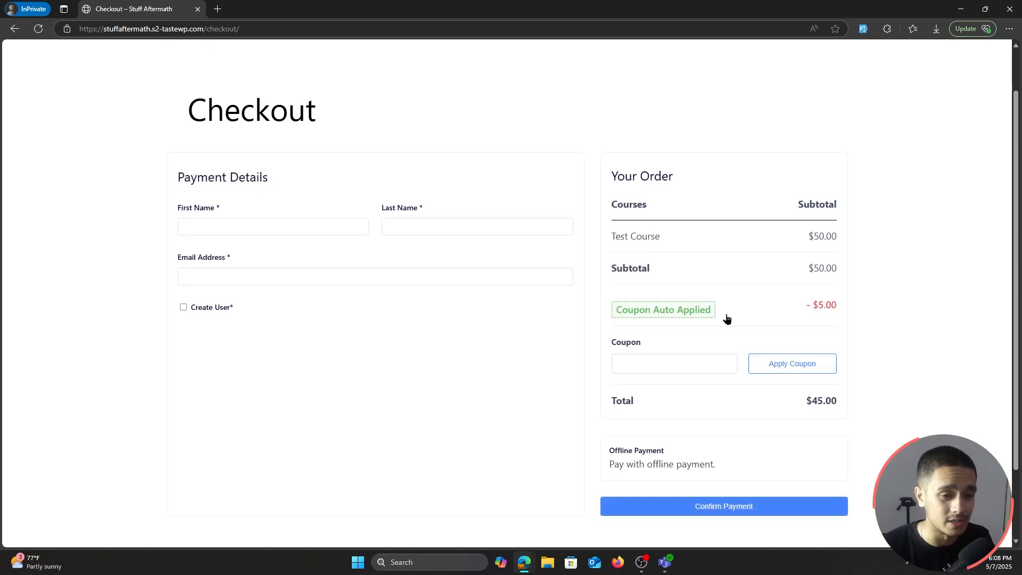
{"action": "left_click_drag", "start_coordinate": [604, 306], "coordinate": [841, 307]}
{"action": "left_click", "coordinate": [660, 362]}
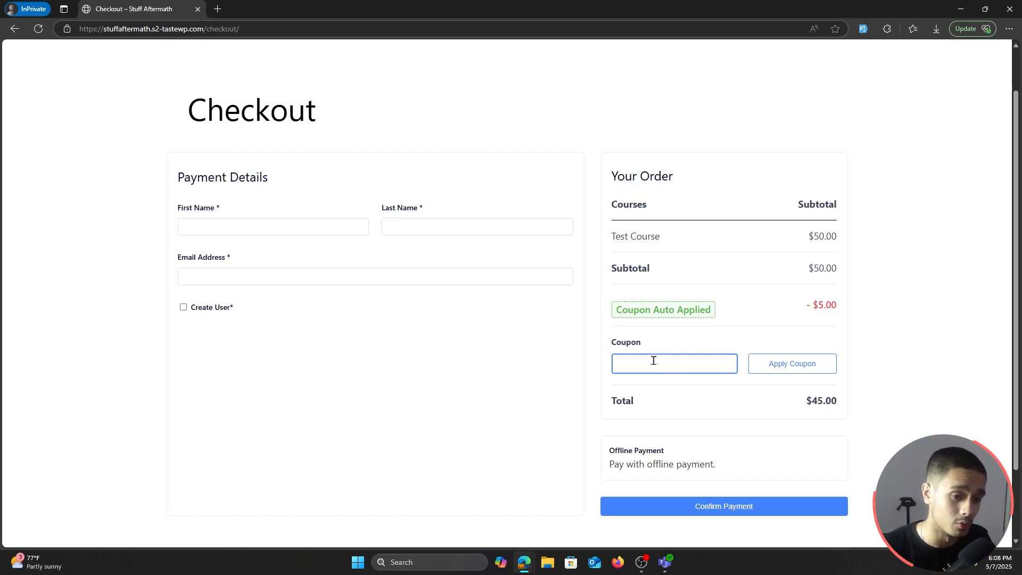
{"action": "left_click", "coordinate": [661, 375]}
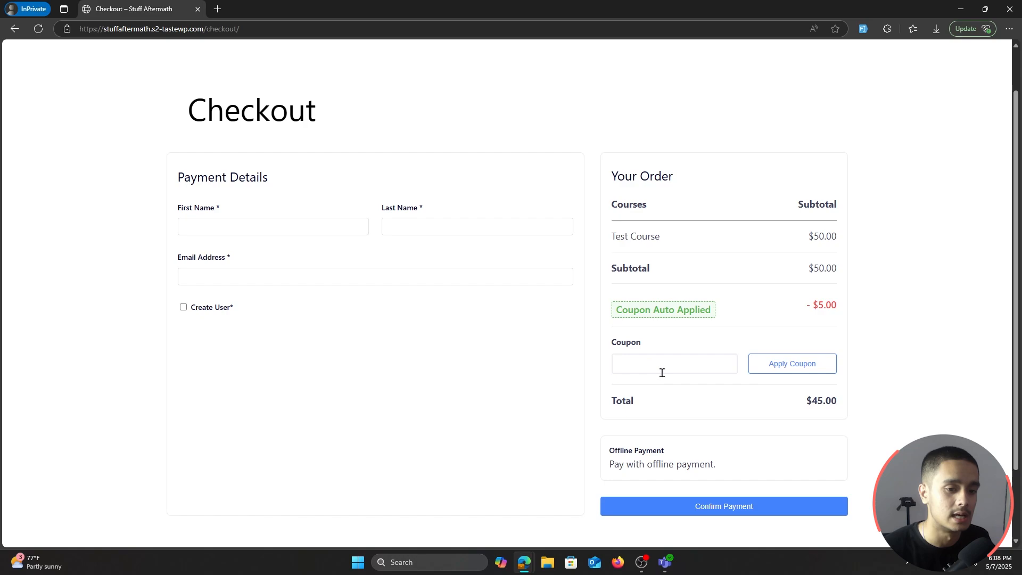
{"action": "left_click", "coordinate": [665, 370]}
{"action": "left_click", "coordinate": [743, 365]}
Step: Switch back to the Masteriyo admin window and return from the SPECIAL20 coupon to the coupon list
{"action": "left_click", "coordinate": [984, 9]}
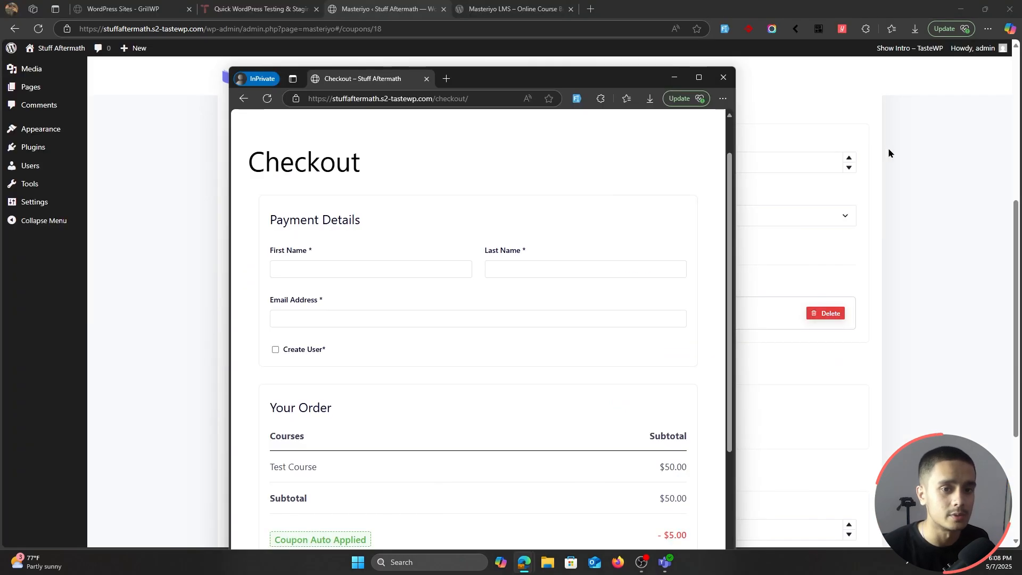
{"action": "left_click", "coordinate": [889, 149]}
{"action": "scroll", "coordinate": [251, 272], "scroll_direction": "up", "scroll_amount": 5}
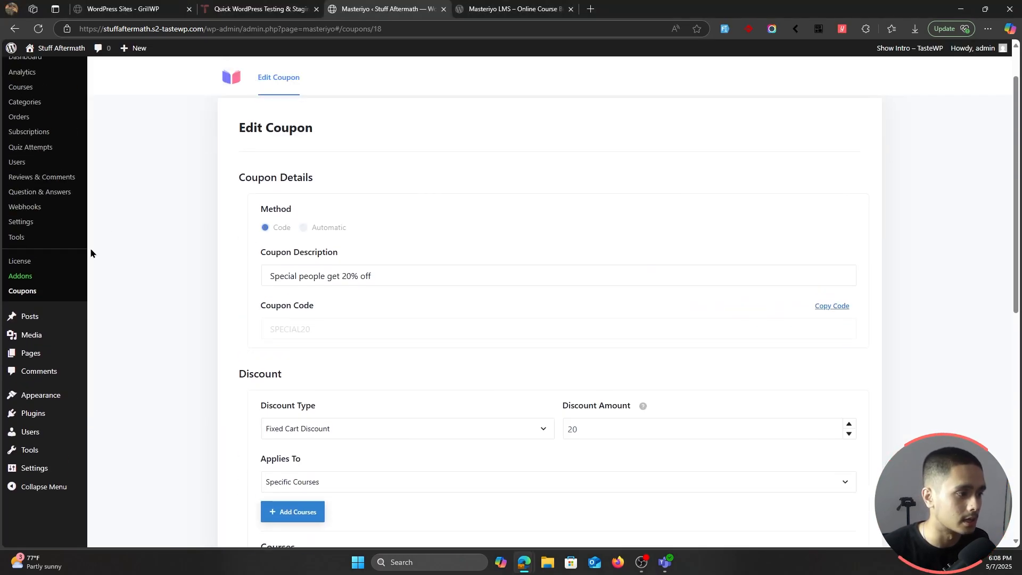
{"action": "scroll", "coordinate": [363, 303], "scroll_direction": "up", "scroll_amount": 2}
{"action": "left_click", "coordinate": [254, 132]}
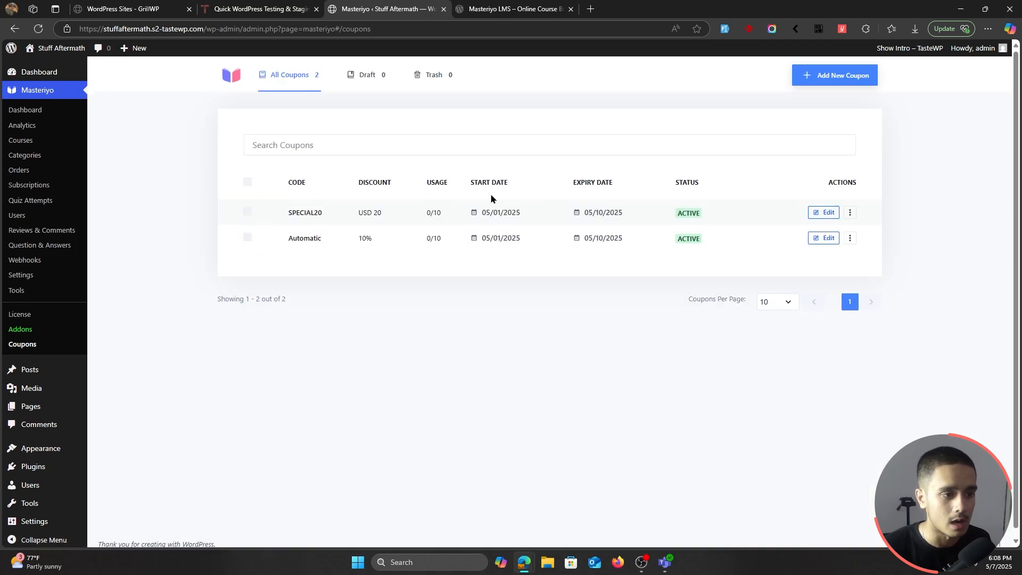
Step: Set the expiry date of the automatic 10% coupon to May 6, 2025 and update the coupon
{"action": "left_click", "coordinate": [812, 240]}
{"action": "scroll", "coordinate": [722, 266], "scroll_direction": "down", "scroll_amount": 5}
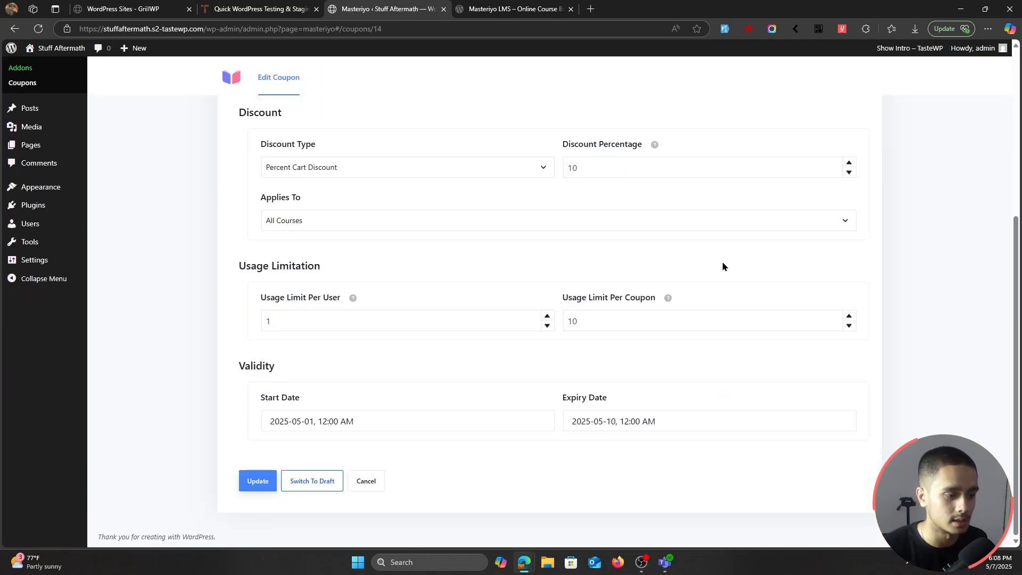
{"action": "left_click", "coordinate": [663, 422]}
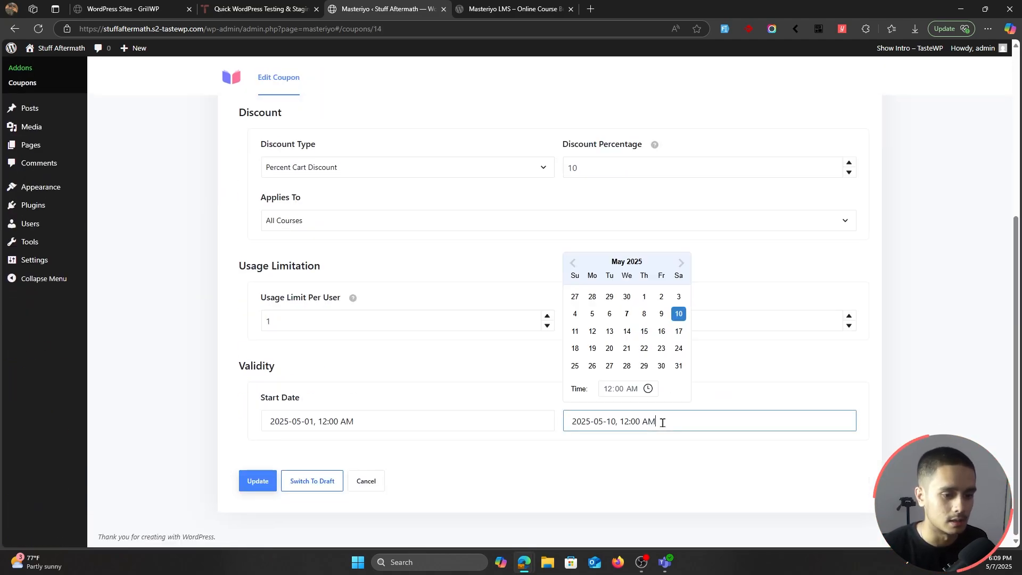
{"action": "left_click", "coordinate": [608, 315]}
{"action": "left_click", "coordinate": [259, 482]}
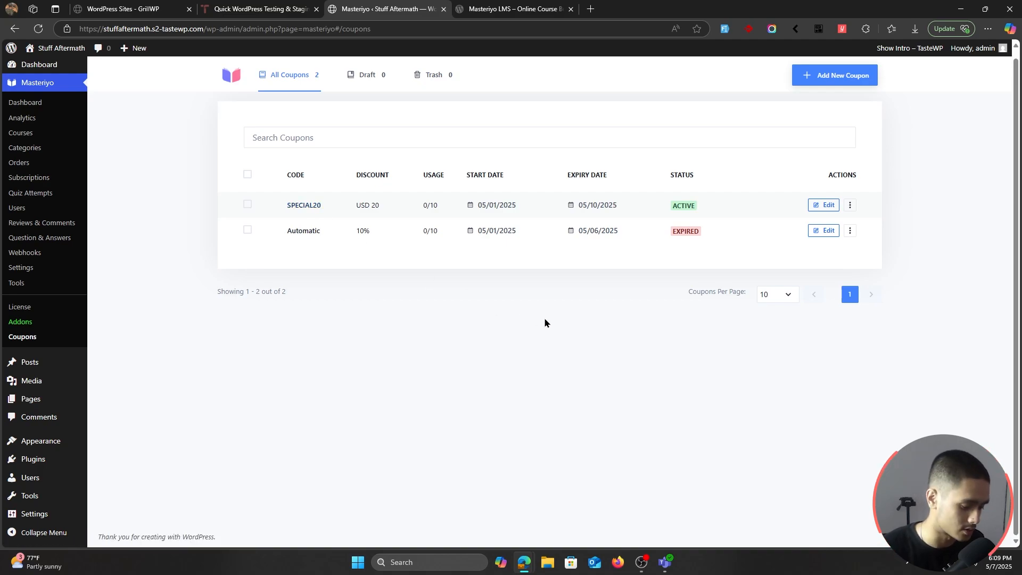
Step: In the private storefront window, buy Test Course and apply the coupon code SPECIAL20 at checkout
{"action": "left_click", "coordinate": [529, 561]}
{"action": "left_click", "coordinate": [585, 508]}
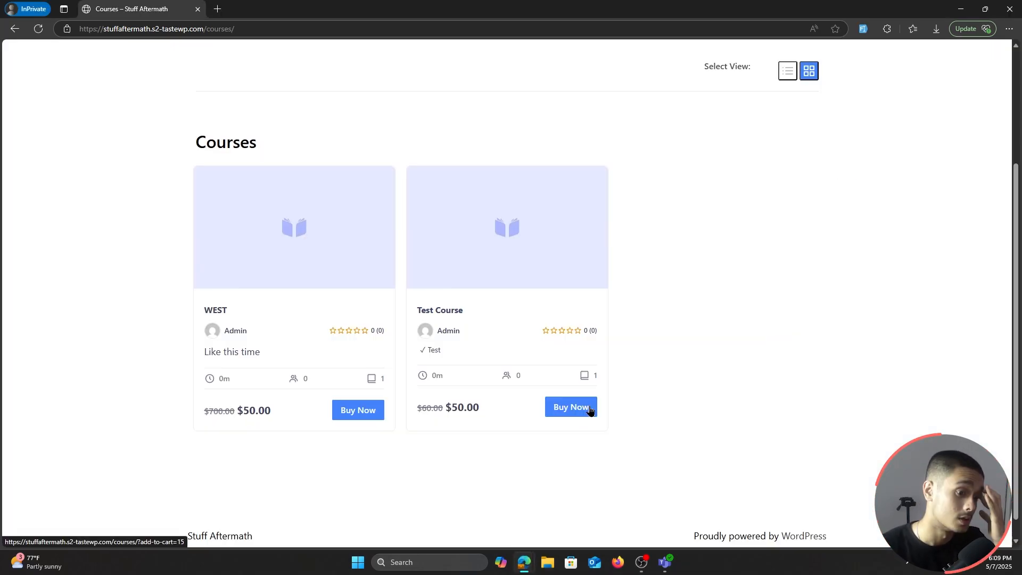
{"action": "left_click", "coordinate": [589, 412]}
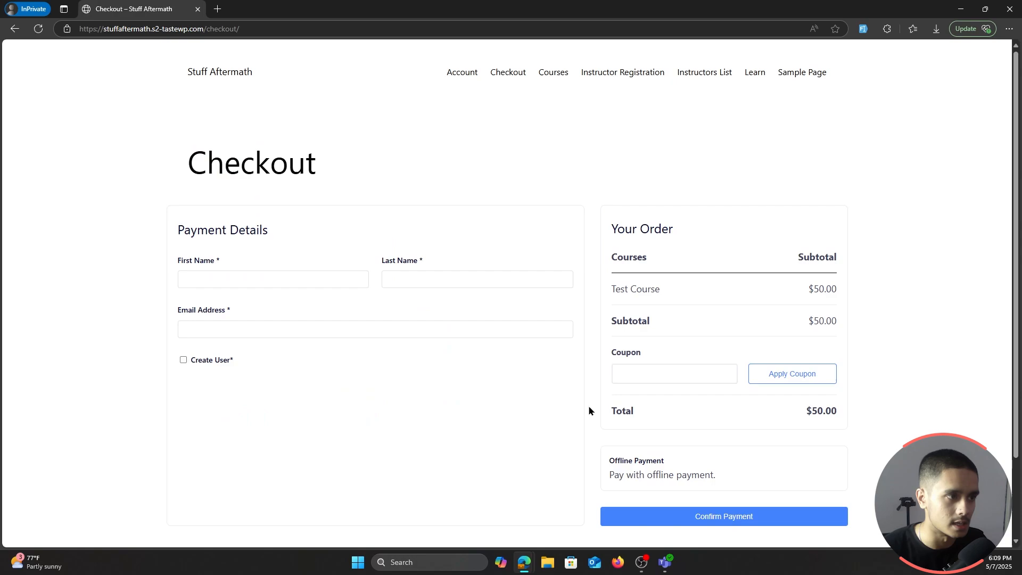
{"action": "scroll", "coordinate": [668, 353], "scroll_direction": "down", "scroll_amount": 1}
{"action": "left_click", "coordinate": [682, 317]}
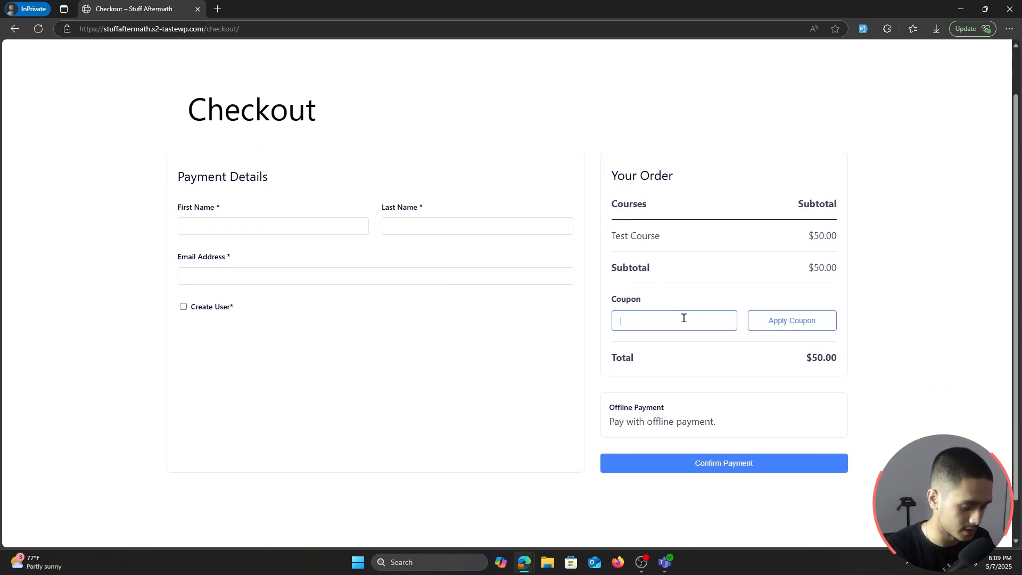
{"action": "type", "text": "SPECIAL20"}
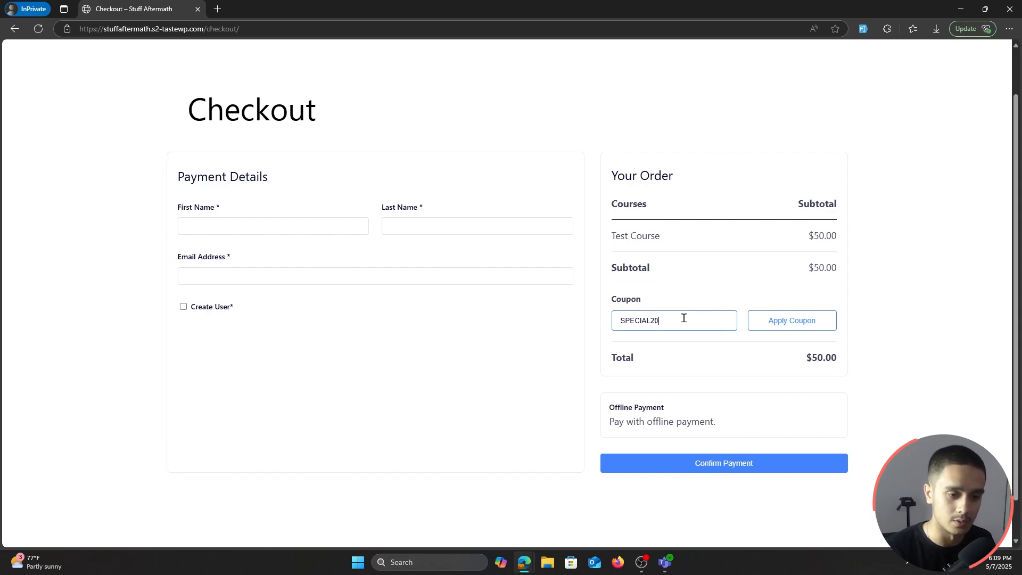
{"action": "left_click", "coordinate": [805, 326]}
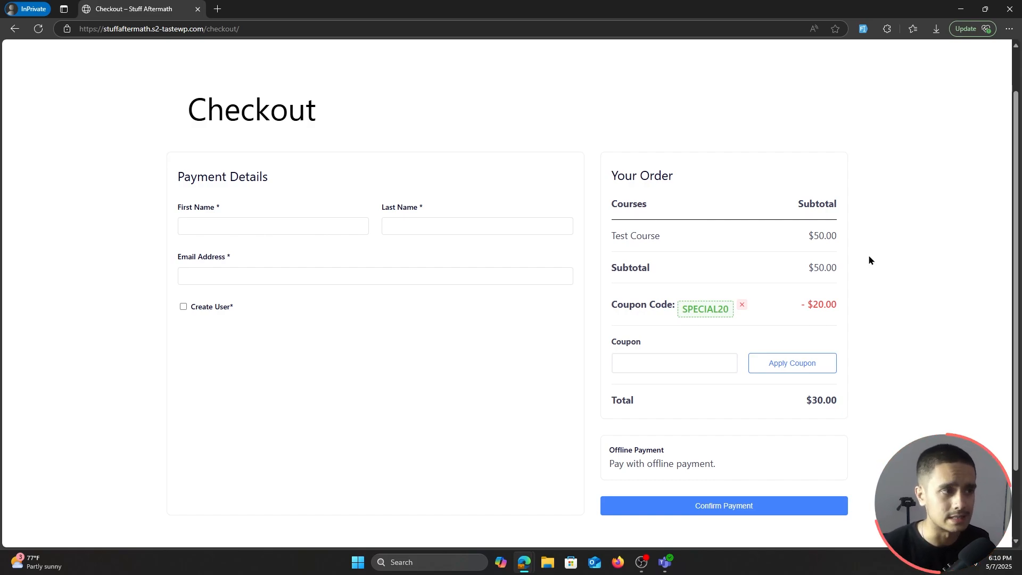
Step: Back in the admin window, set the automatic coupon's expiry date to May 10, 2025 and update it
{"action": "key", "text": "alt+Tab"}
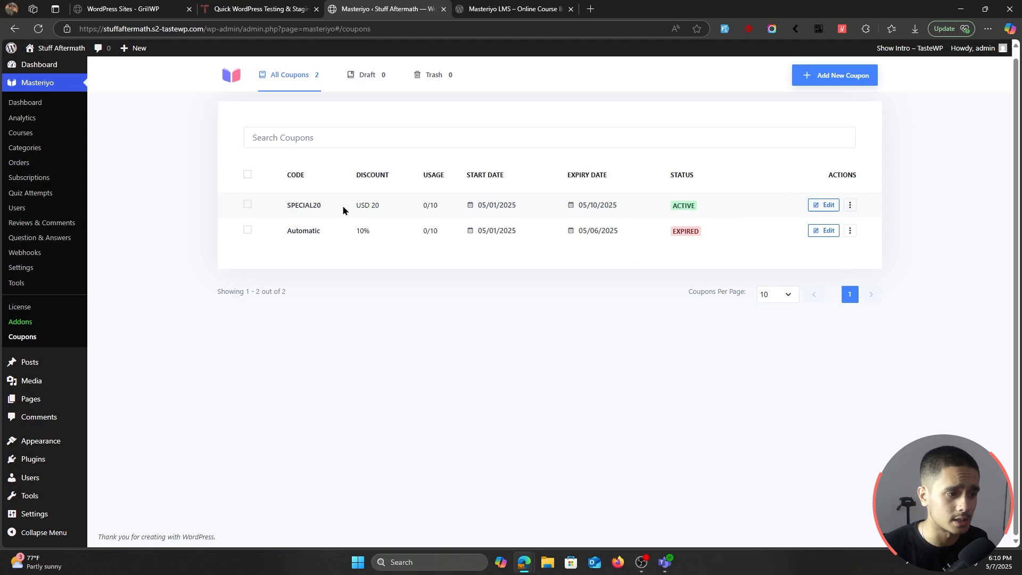
{"action": "left_click", "coordinate": [825, 230]}
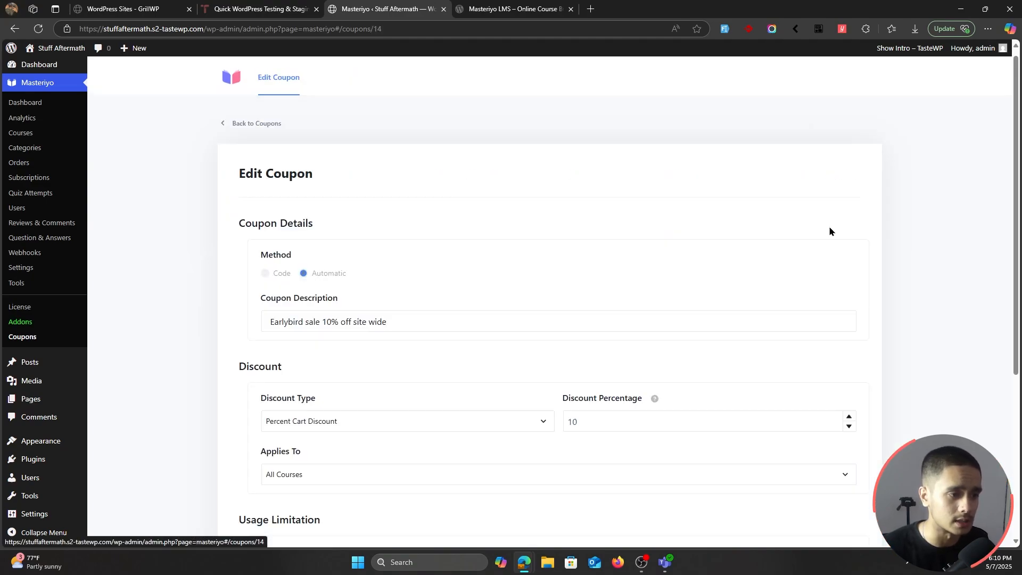
{"action": "scroll", "coordinate": [787, 233], "scroll_direction": "down", "scroll_amount": 5}
{"action": "left_click", "coordinate": [686, 414]}
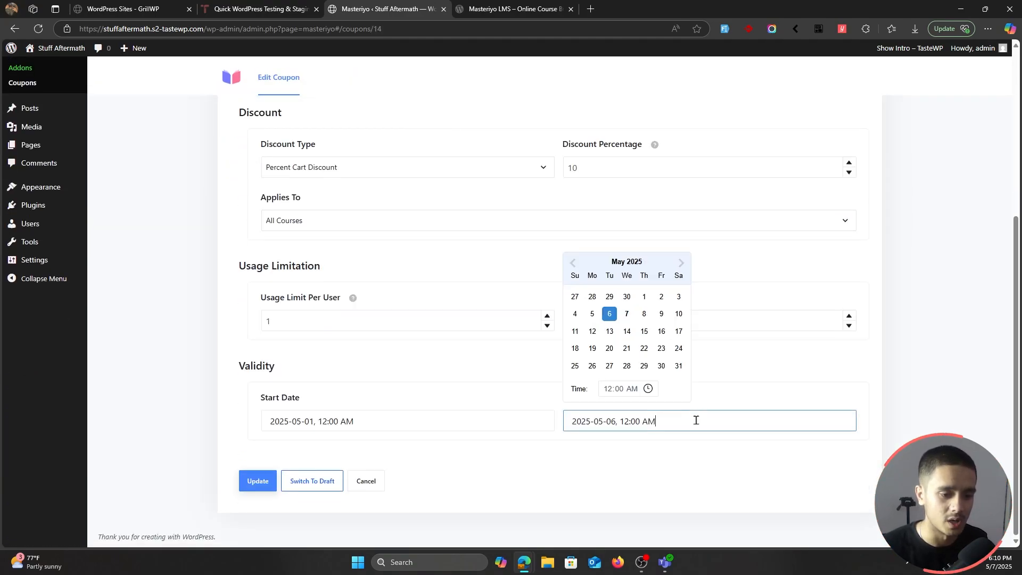
{"action": "left_click", "coordinate": [677, 315]}
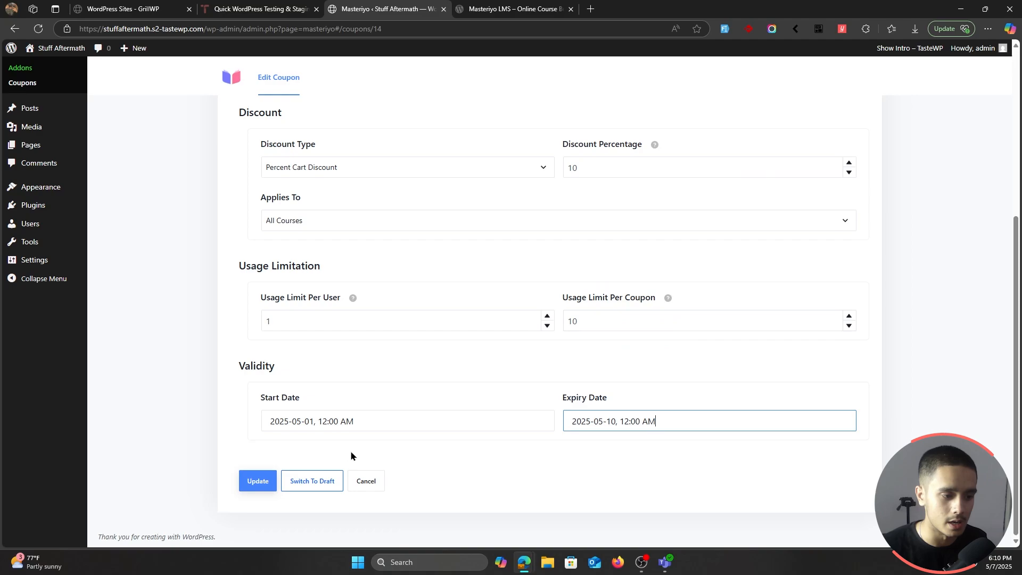
{"action": "left_click", "coordinate": [259, 481]}
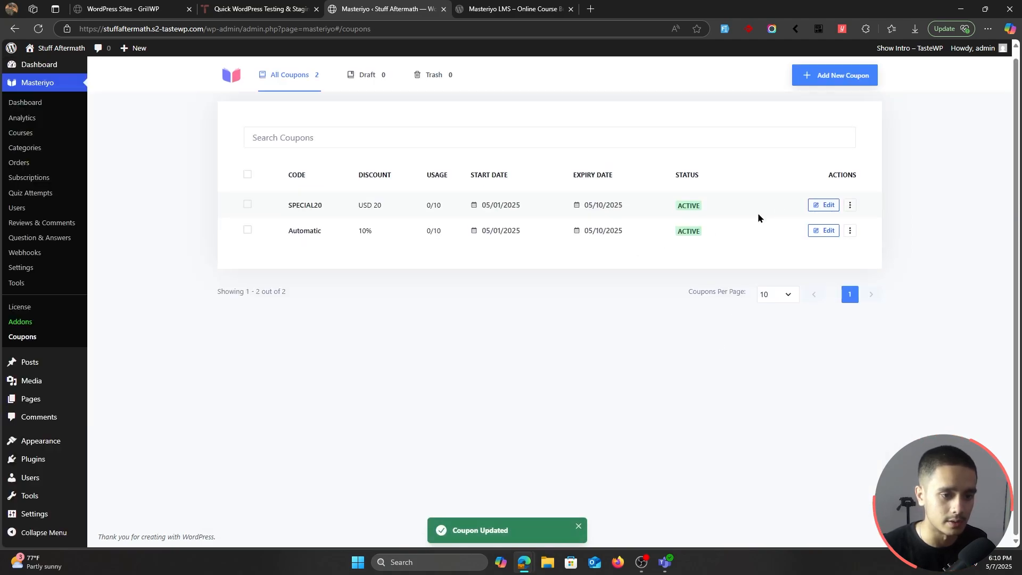
Step: Make the SPECIAL20 coupon stackable with other active coupons and update it
{"action": "left_click", "coordinate": [822, 205]}
{"action": "scroll", "coordinate": [552, 272], "scroll_direction": "down", "scroll_amount": 5}
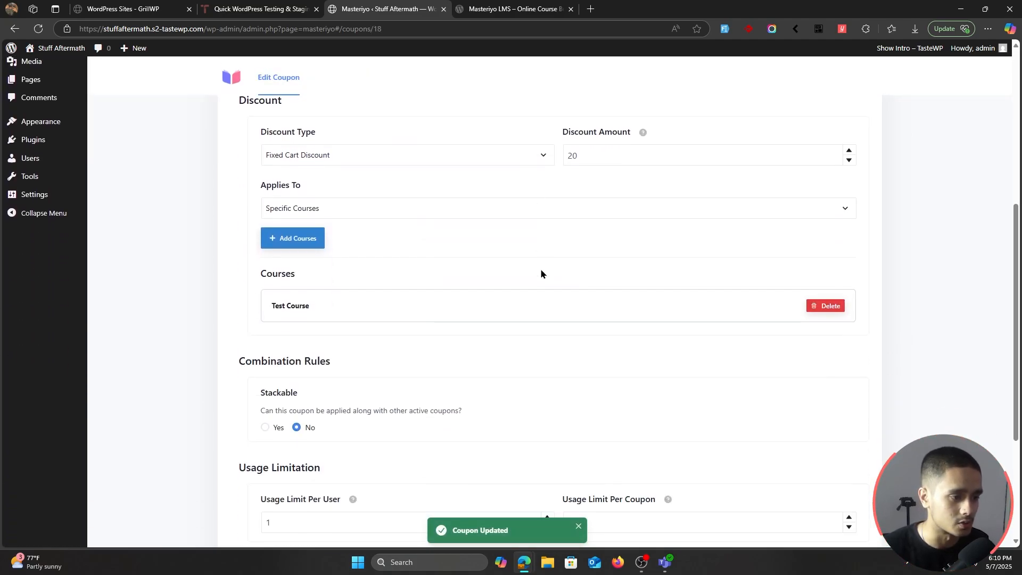
{"action": "scroll", "coordinate": [347, 321], "scroll_direction": "down", "scroll_amount": 2}
{"action": "left_click", "coordinate": [265, 319]}
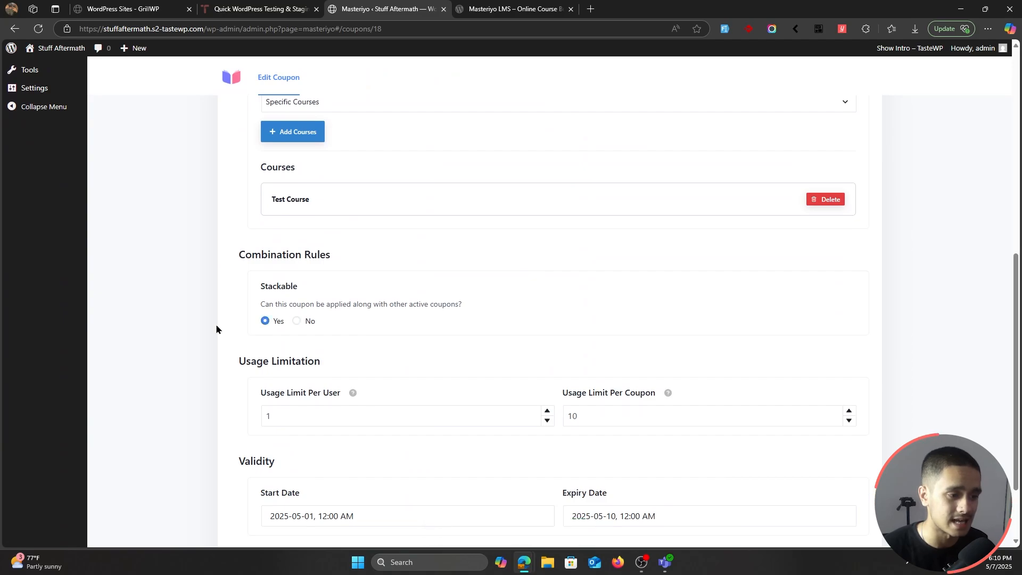
{"action": "scroll", "coordinate": [216, 324], "scroll_direction": "down", "scroll_amount": 2}
{"action": "left_click", "coordinate": [248, 480]}
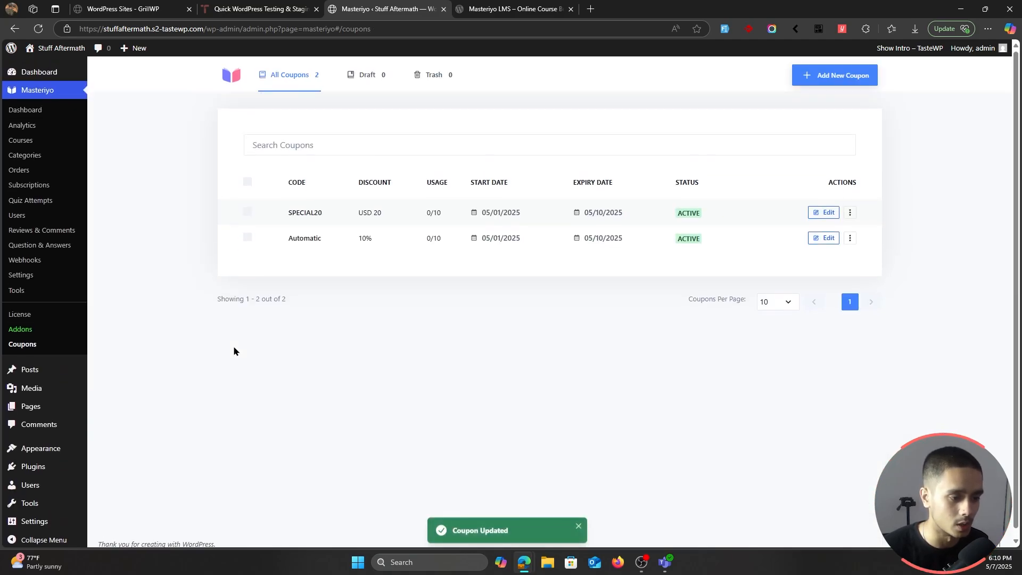
Step: Return to the storefront window, open the course catalogue and buy Test Course to reach checkout
{"action": "left_click", "coordinate": [524, 565]}
{"action": "left_click", "coordinate": [636, 521]}
{"action": "scroll", "coordinate": [285, 163], "scroll_direction": "up", "scroll_amount": 1}
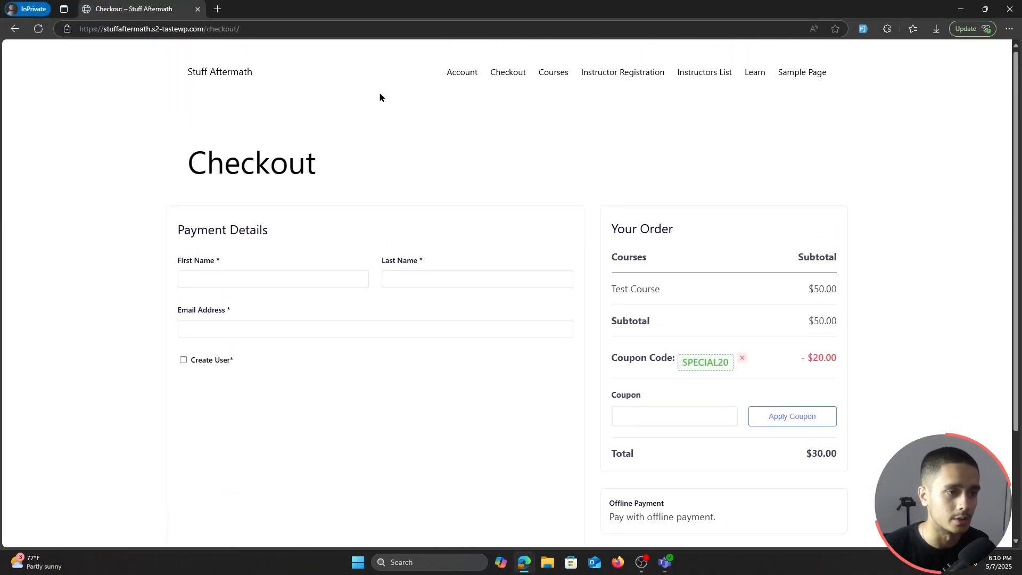
{"action": "left_click", "coordinate": [556, 73]}
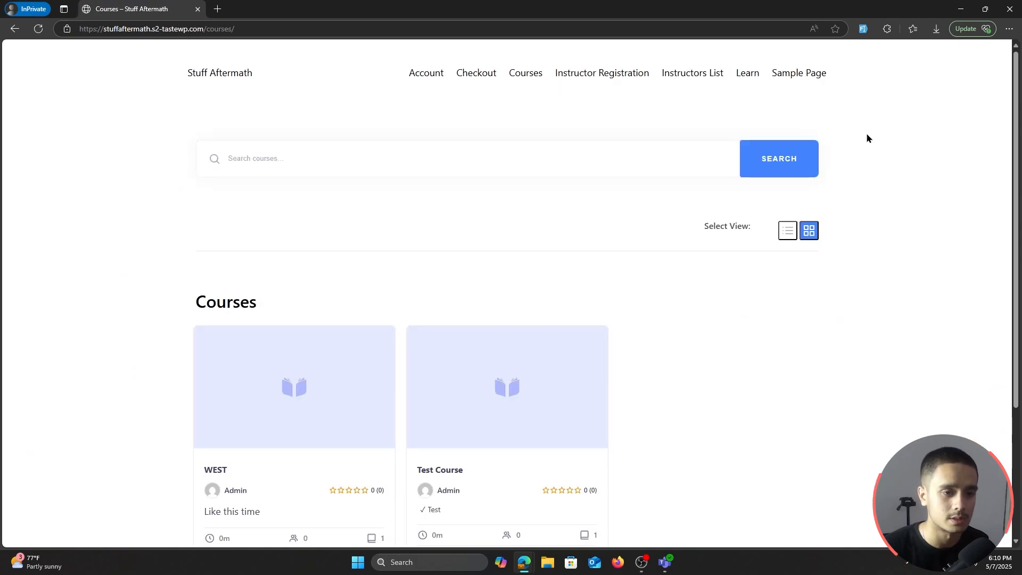
{"action": "scroll", "coordinate": [612, 372], "scroll_direction": "down", "scroll_amount": 3}
{"action": "left_click", "coordinate": [577, 385]}
Step: Apply the coupon code SPECIAL20 to the Test Course order alongside the automatic coupon
{"action": "scroll", "coordinate": [845, 393], "scroll_direction": "down", "scroll_amount": 1}
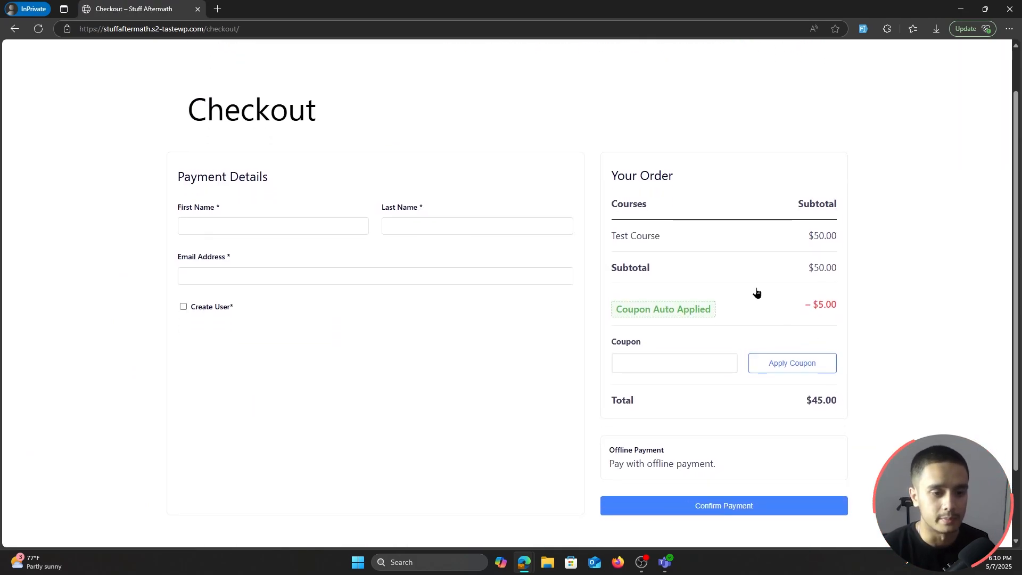
{"action": "left_click", "coordinate": [669, 356]}
{"action": "type", "text": "S"}
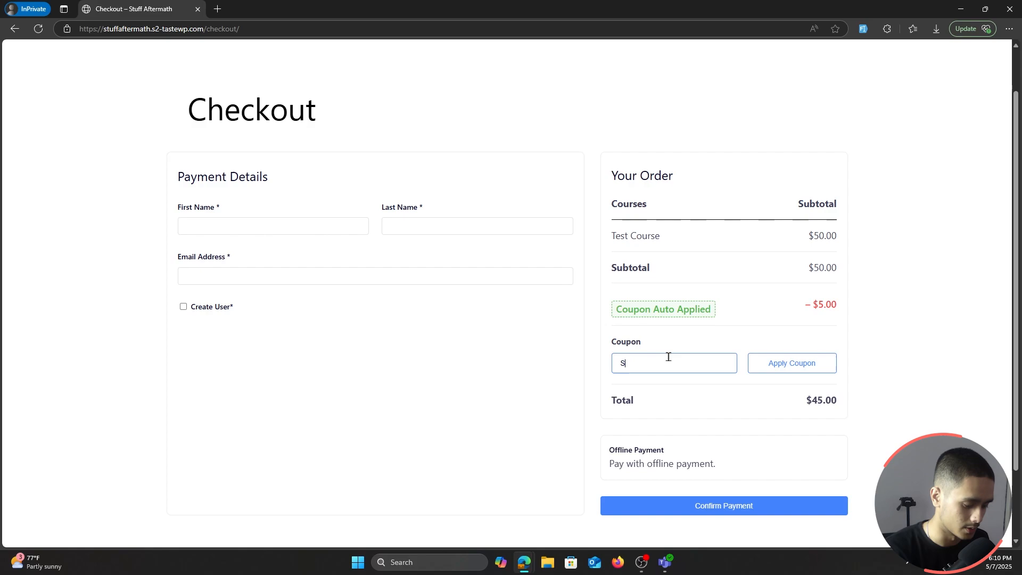
{"action": "type", "text": "PECIAL20"}
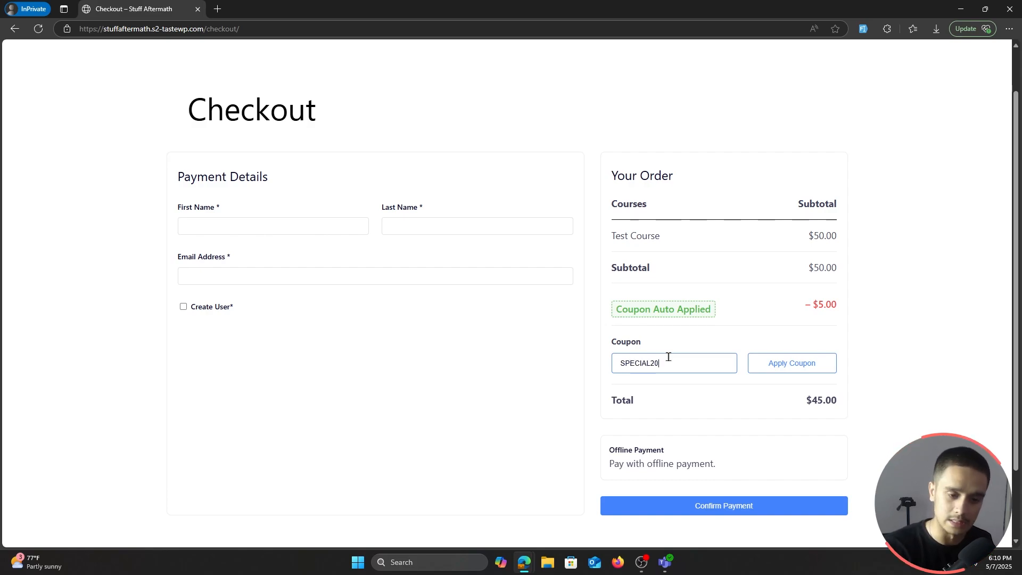
{"action": "left_click", "coordinate": [796, 362]}
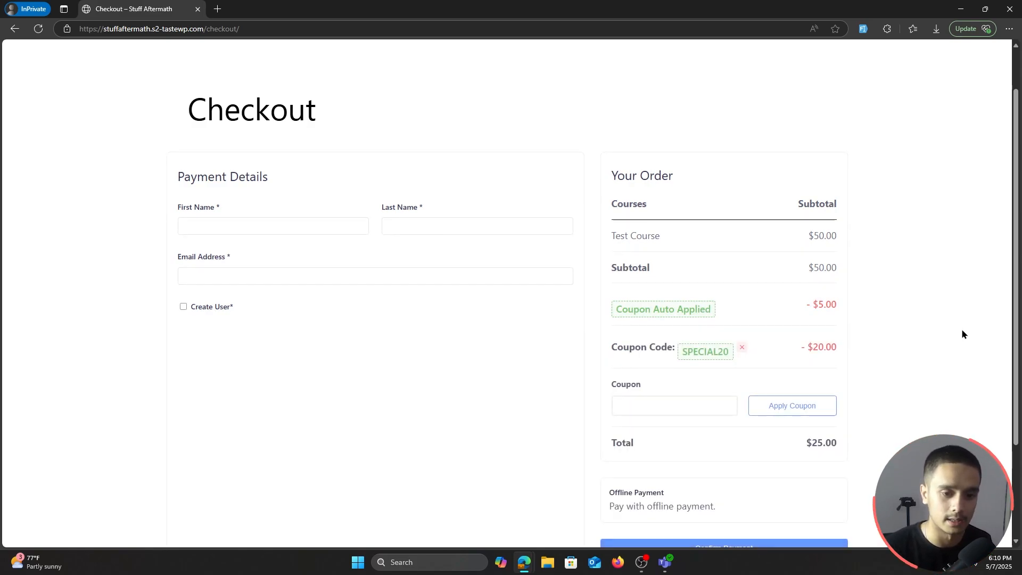
Step: Review the course price, both coupon discounts and the total in the checkout order summary
{"action": "scroll", "coordinate": [962, 330], "scroll_direction": "down", "scroll_amount": 1}
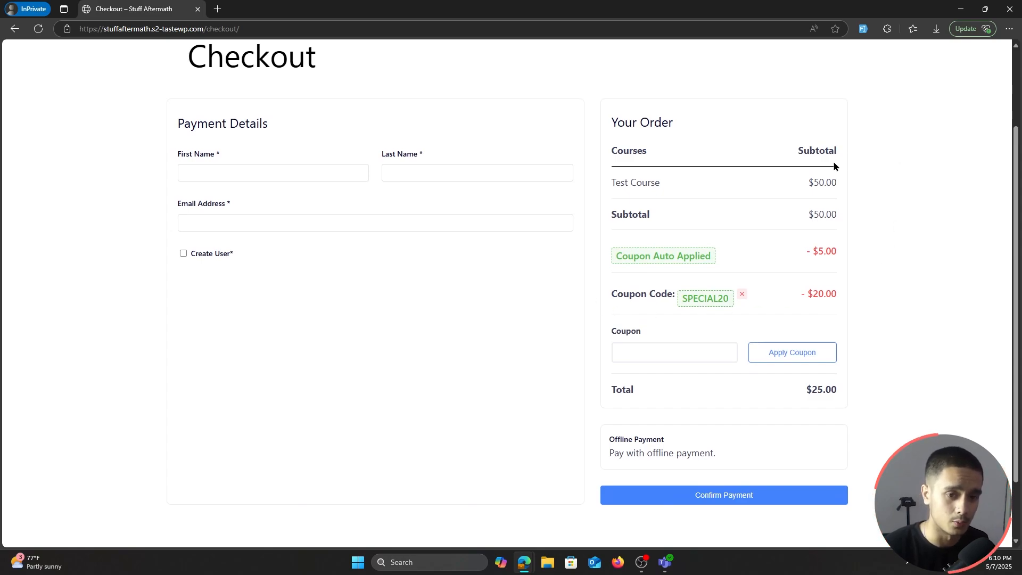
{"action": "left_click_drag", "start_coordinate": [811, 177], "coordinate": [844, 181]}
{"action": "left_click", "coordinate": [924, 222]}
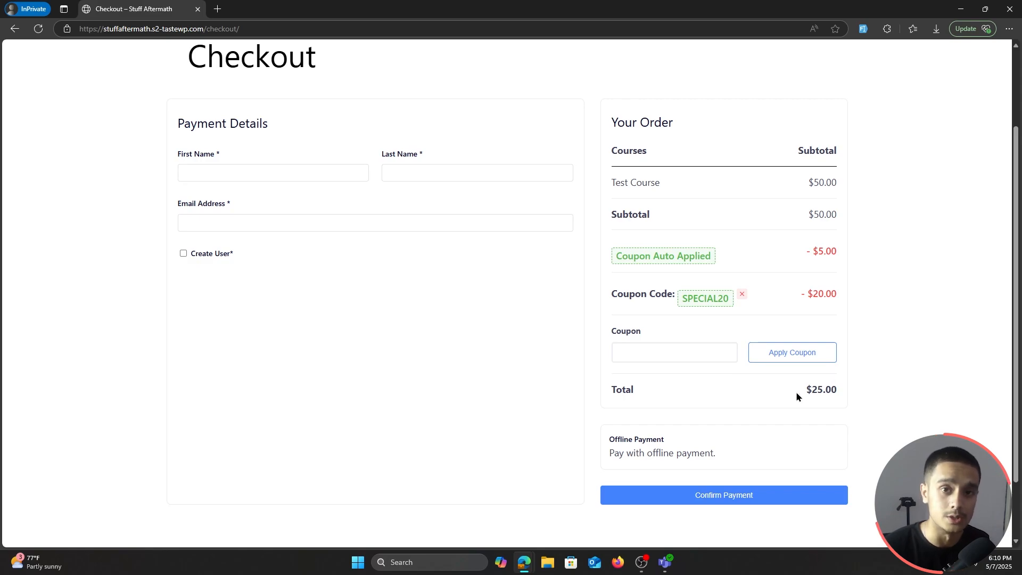
{"action": "scroll", "coordinate": [937, 326], "scroll_direction": "up", "scroll_amount": 2}
{"action": "scroll", "coordinate": [931, 326], "scroll_direction": "down", "scroll_amount": 1}
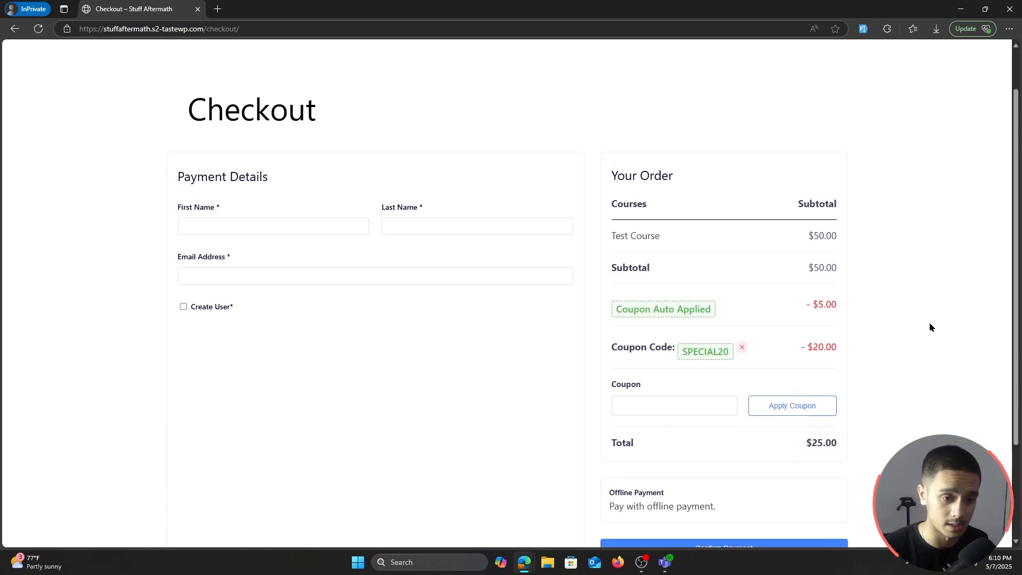
{"action": "scroll", "coordinate": [929, 324], "scroll_direction": "up", "scroll_amount": 1}
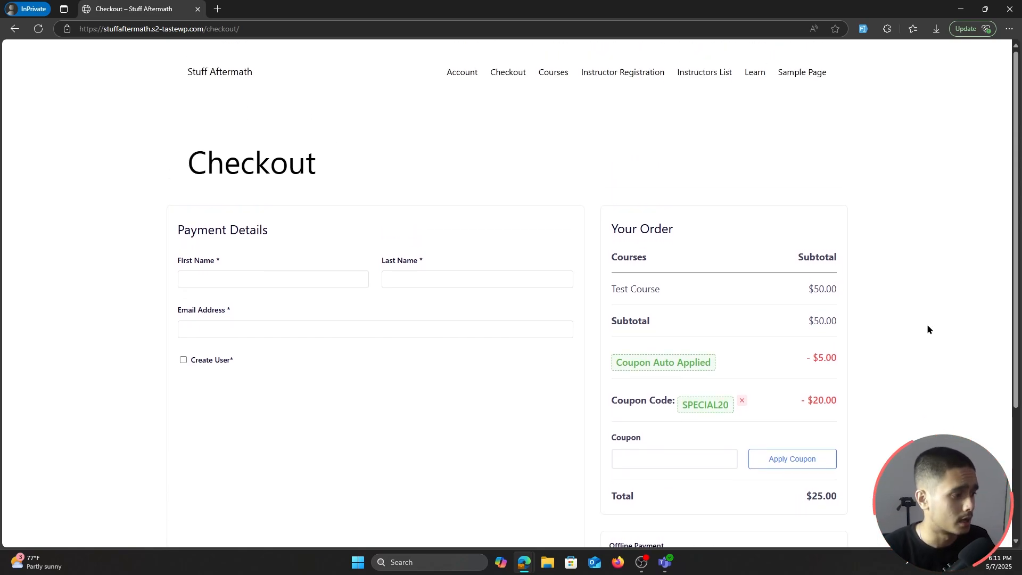